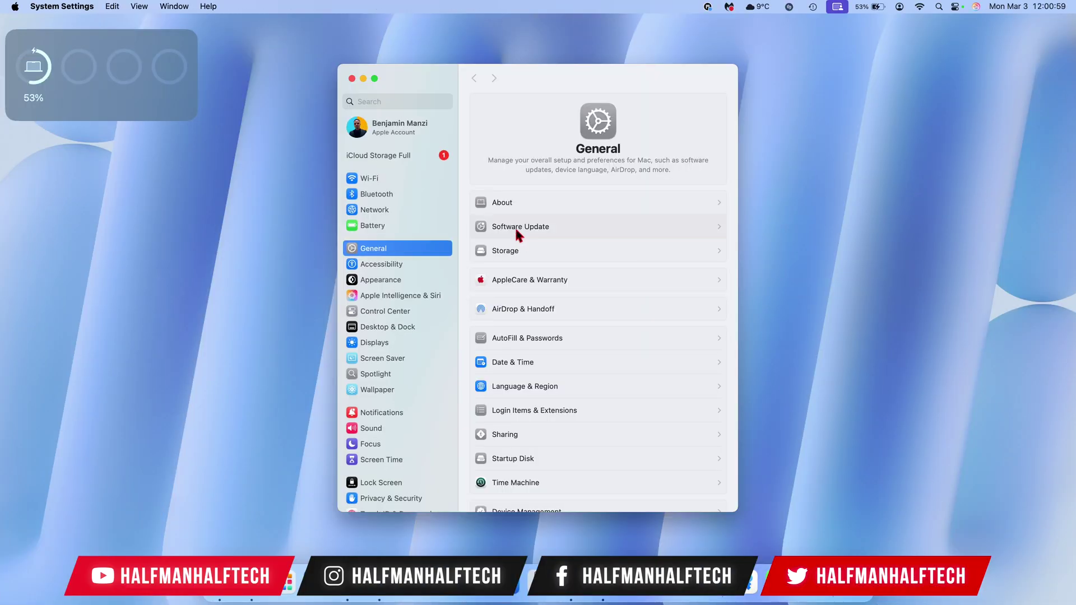
- Open Software Update for macOS Sequoia 15.4 Beta 2, its details, and the Automatic Updates options
left_click(514, 226)
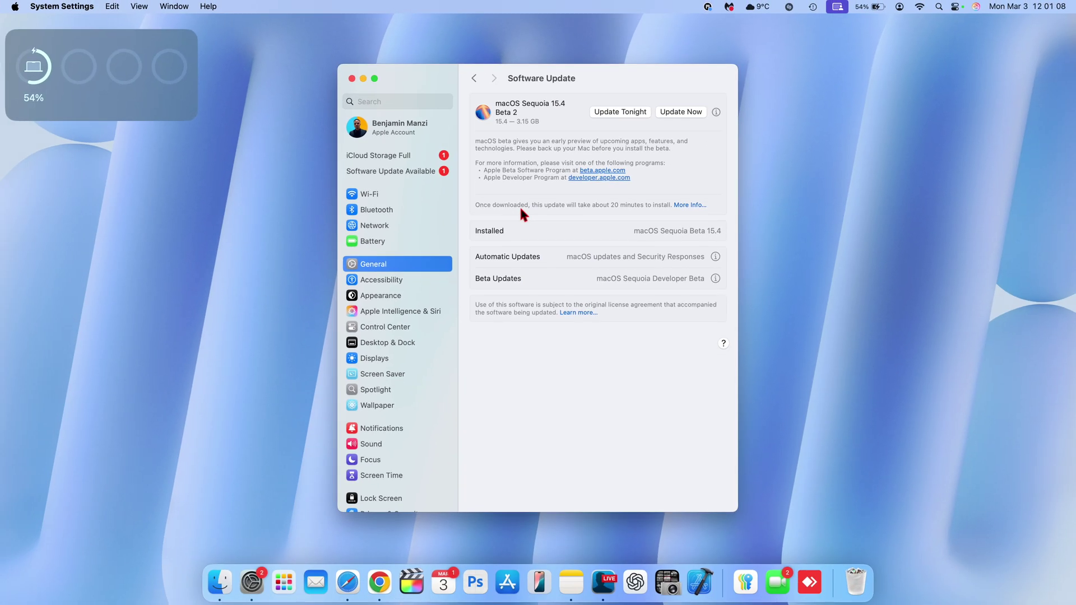
key("F4")
scroll(538, 280, "left", 3)
left_click(657, 470)
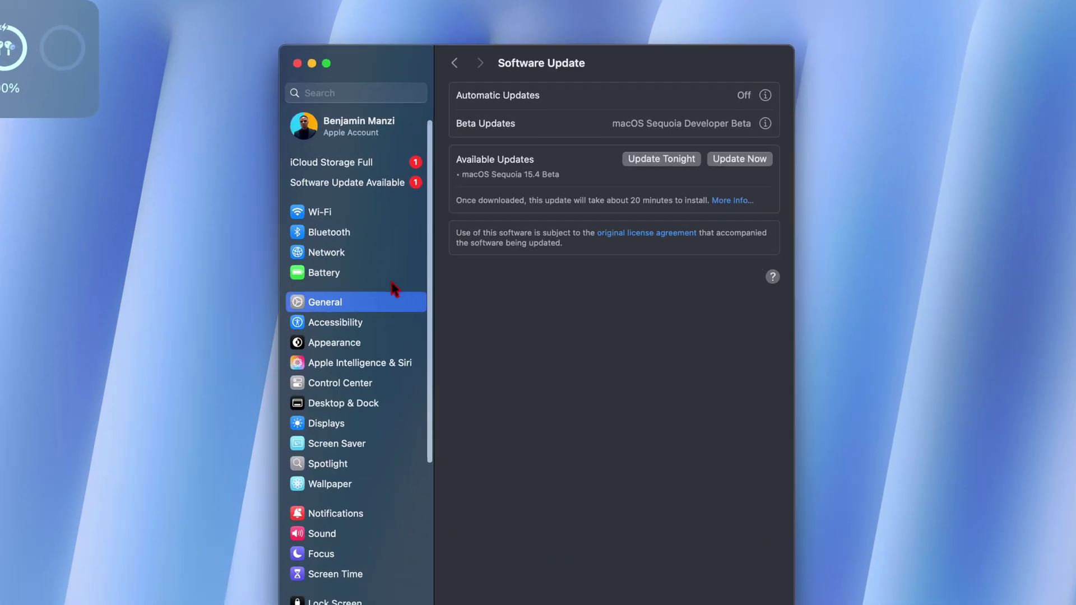
left_click(414, 274)
left_click(610, 286)
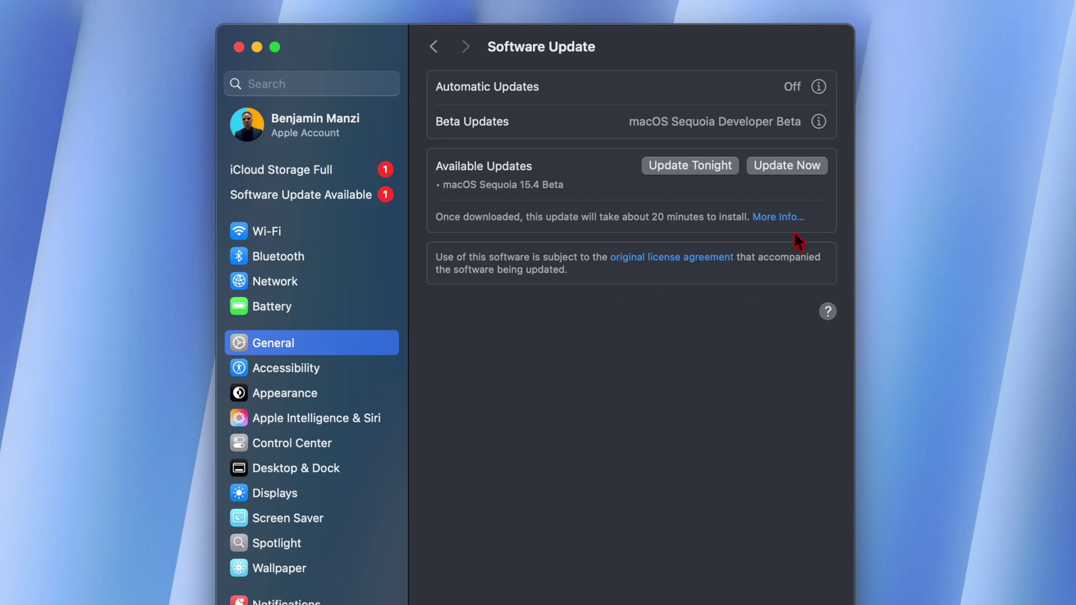
left_click(788, 219)
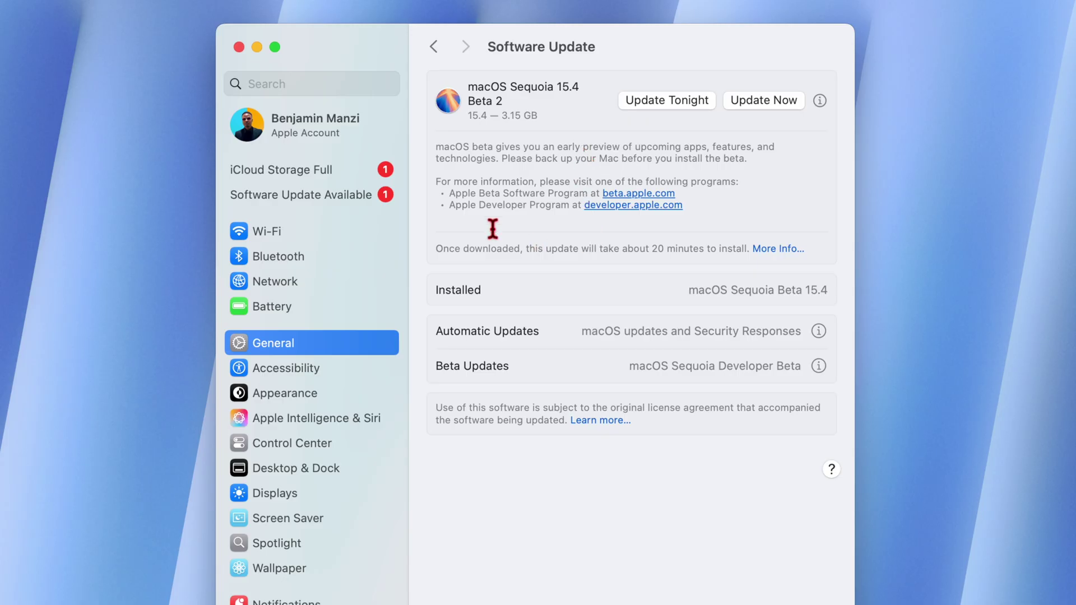
left_click(817, 331)
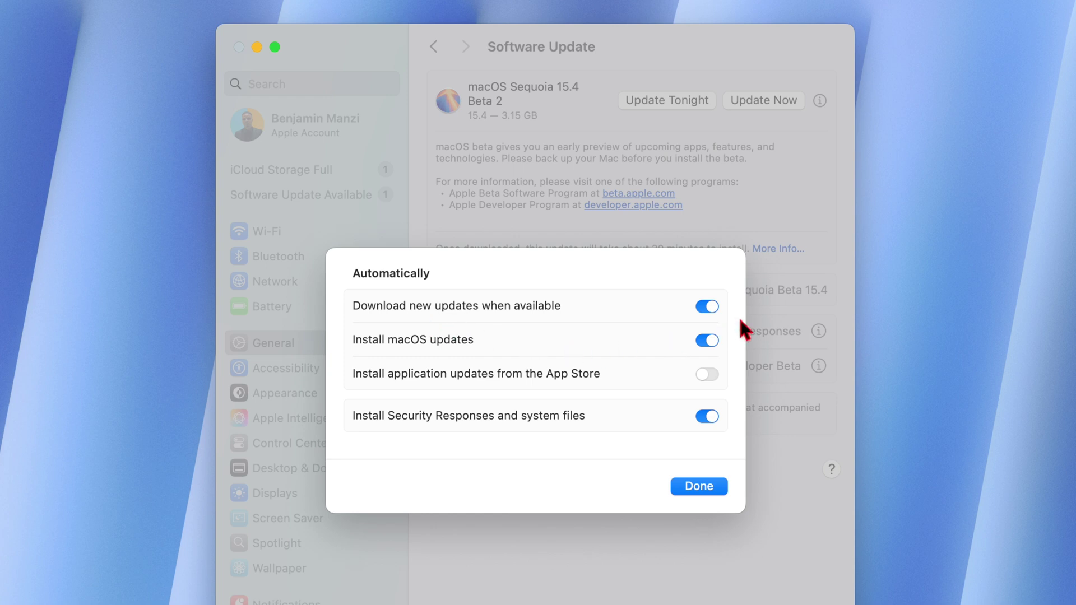
- Turn off 'Download new updates when available', authenticate, and return to the Software Update page
left_click(711, 306)
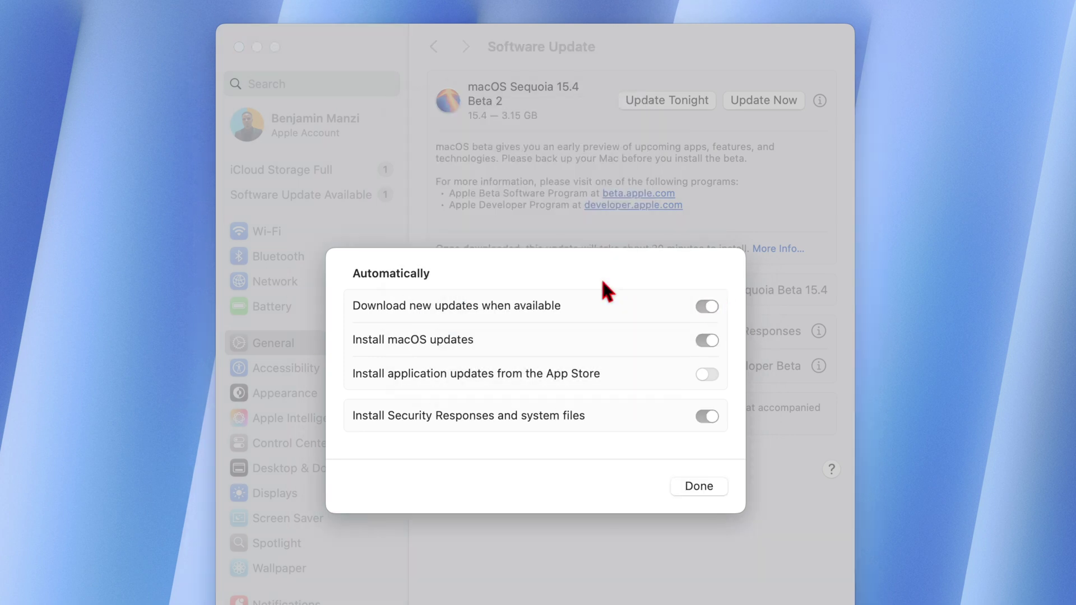
key("Return")
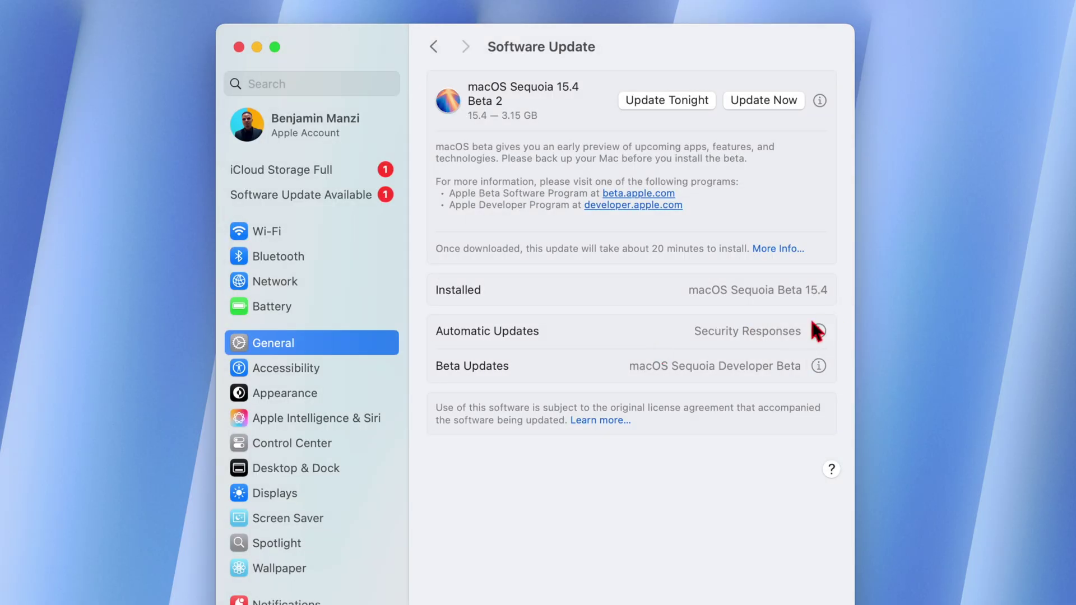
left_click(818, 331)
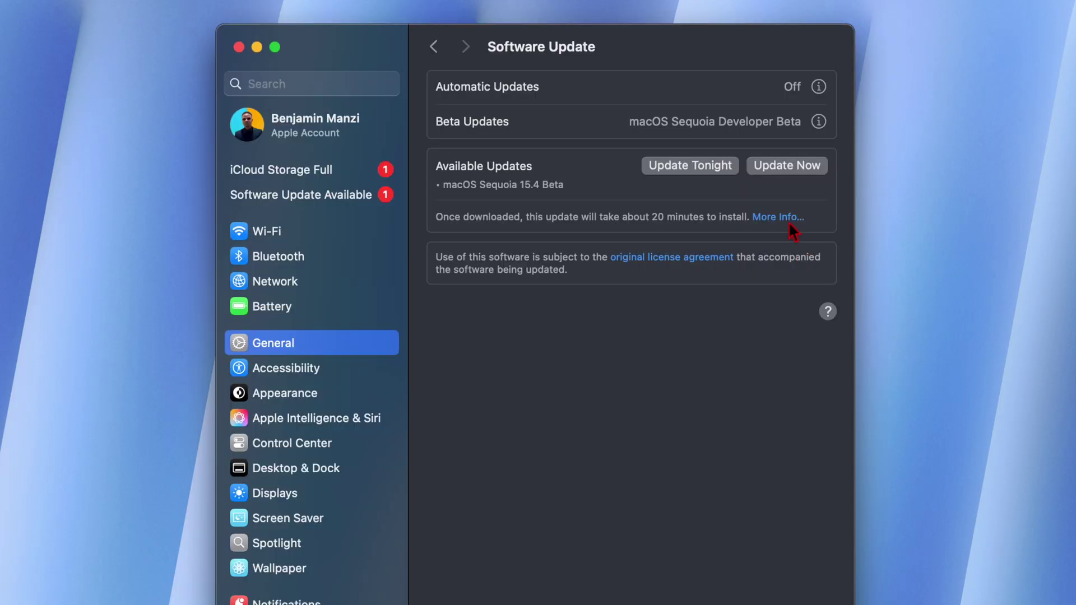
left_click(789, 218)
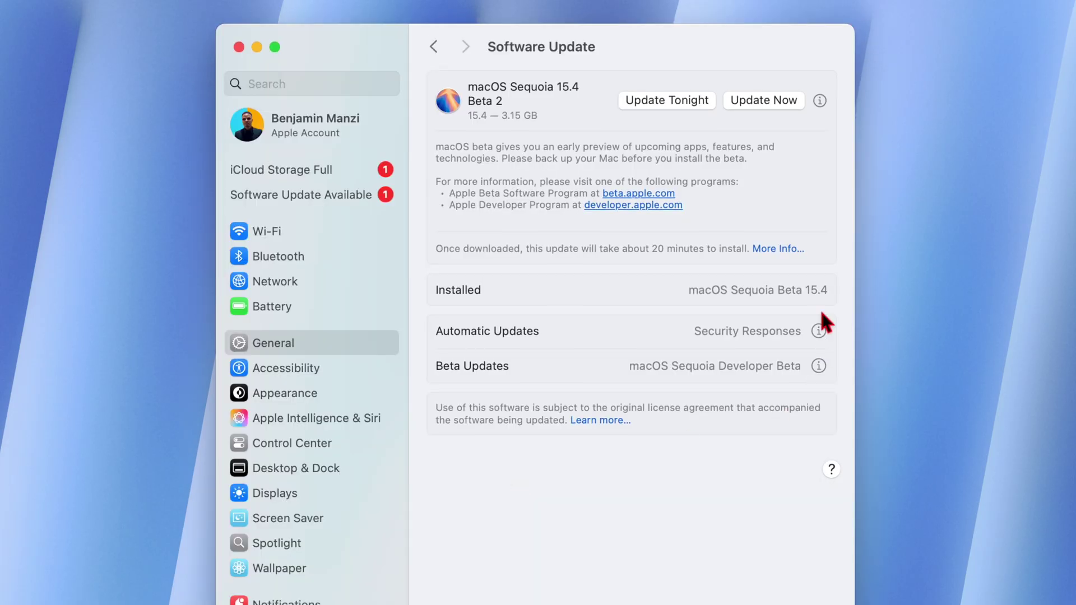
- Open Apple's 'Update macOS on Mac' support article in Safari and scroll through it
left_click(770, 248)
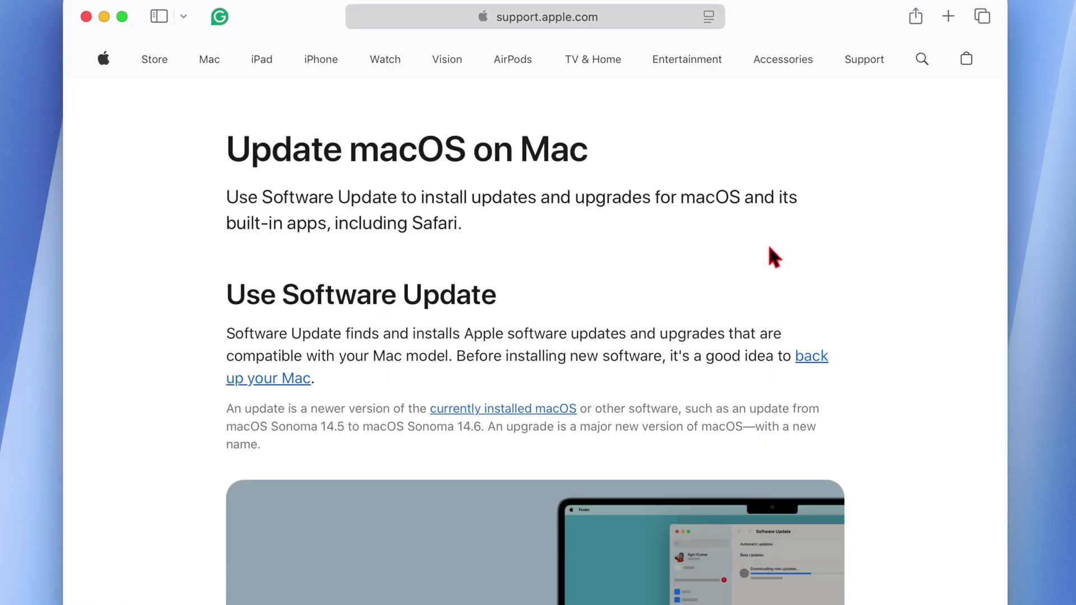
scroll(519, 241, "down", 4)
scroll(517, 232, "up", 4)
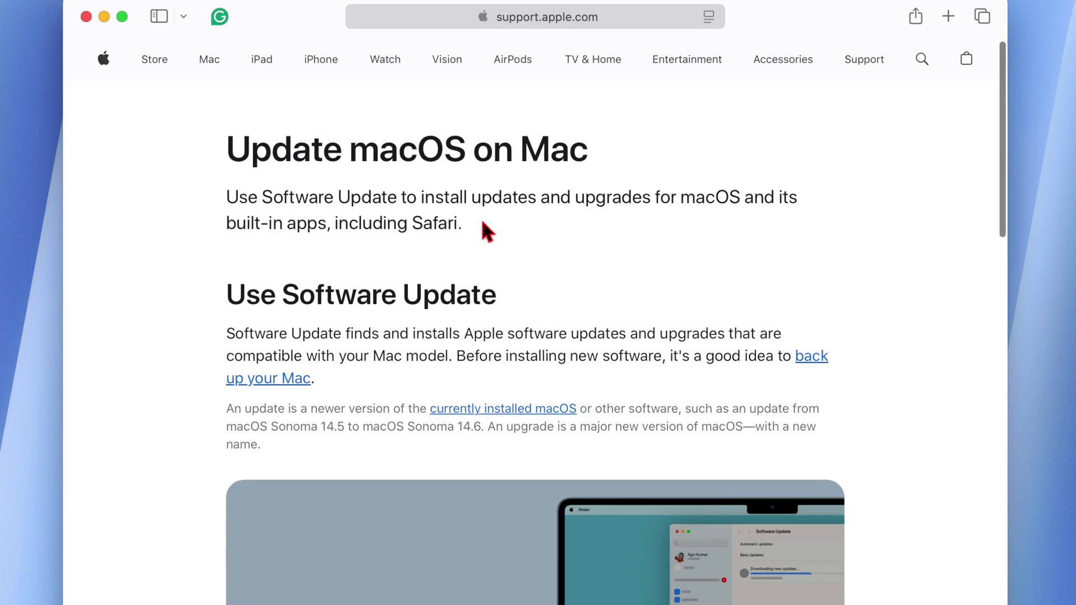
scroll(306, 175, "down", 14)
scroll(307, 175, "down", 10)
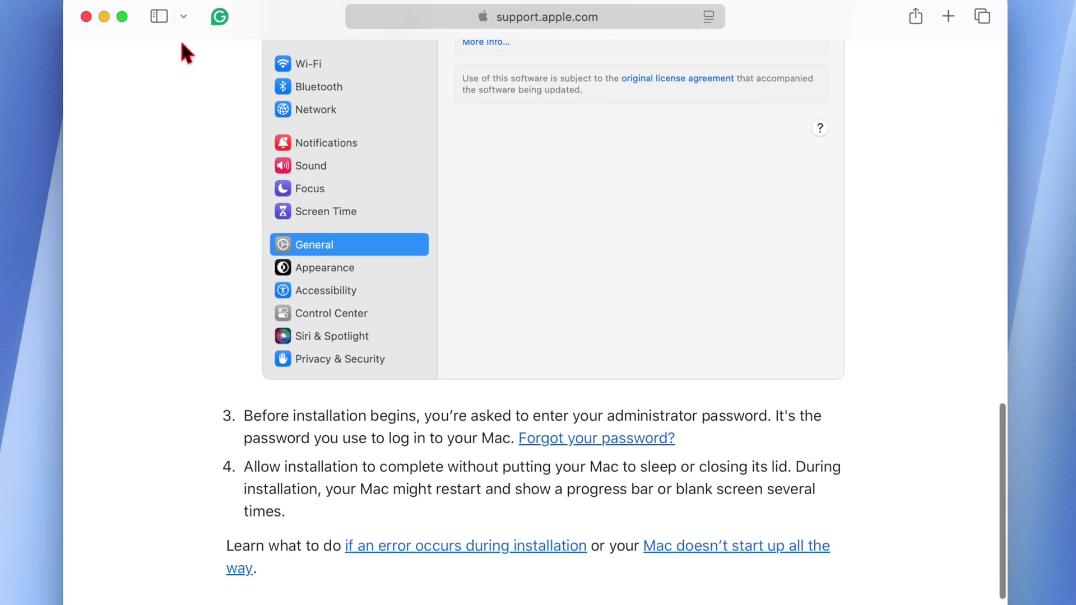
left_click(86, 17)
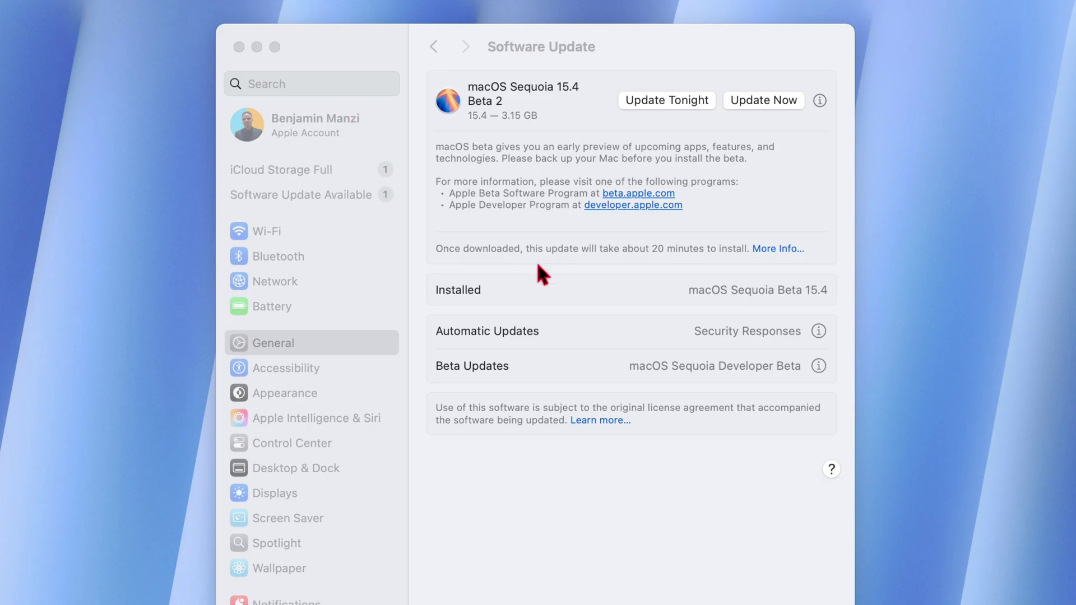
left_click(551, 120)
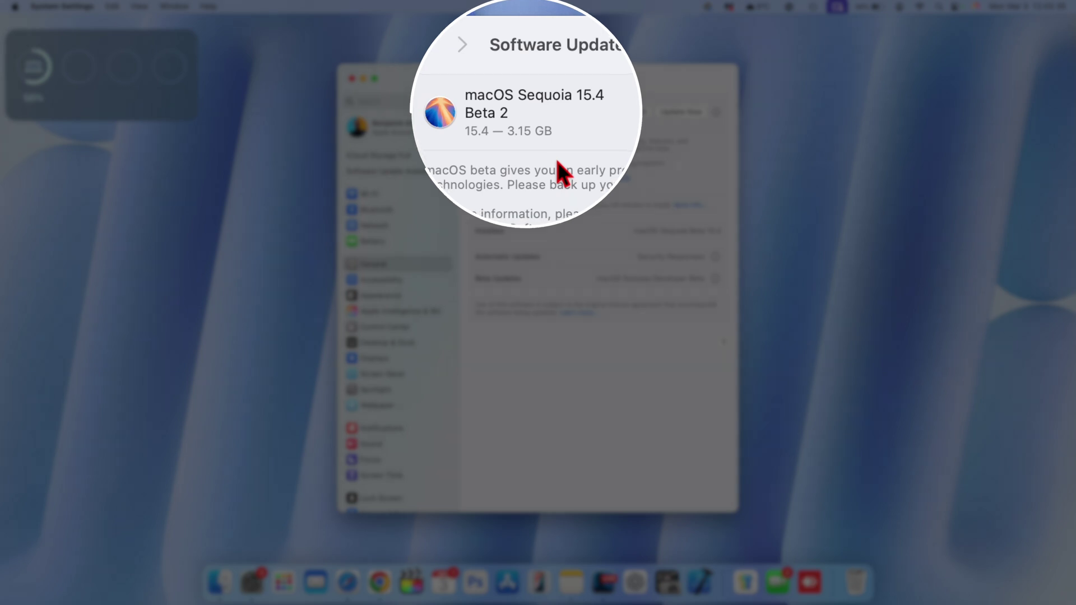
- Open Apple's developer beta downloads page and browse the releases past iPadOS 18.4 beta 2
left_click(406, 198)
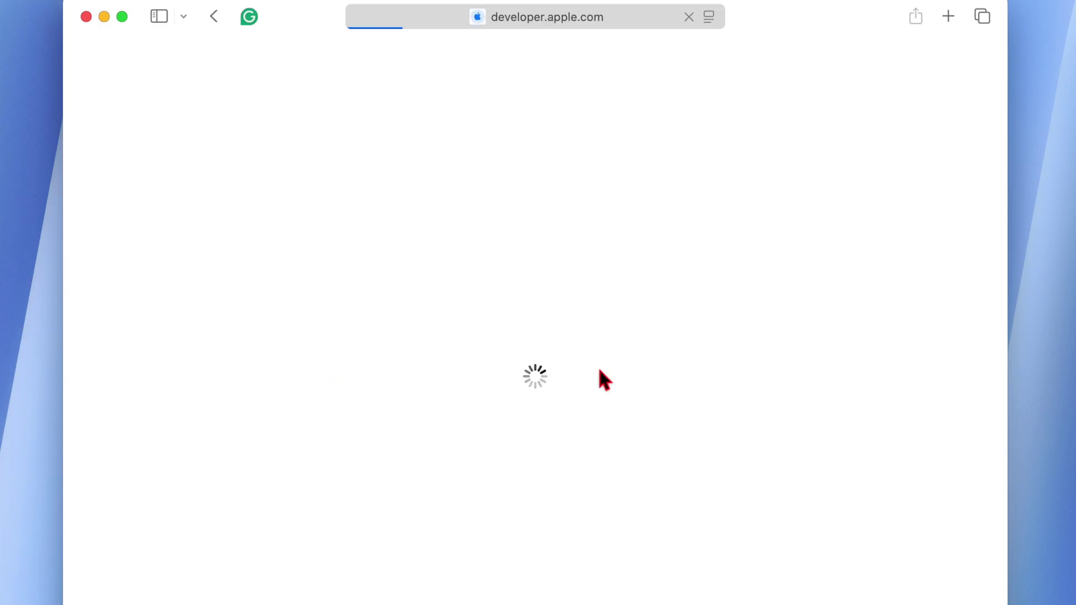
scroll(602, 370, "down", 3)
left_click_drag(538, 346, 342, 320)
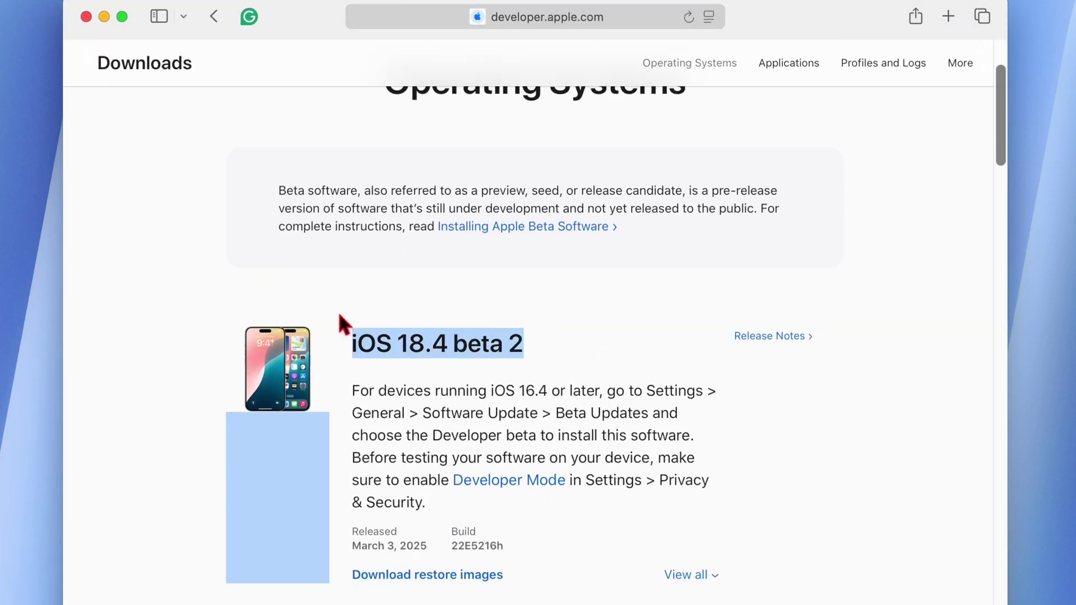
scroll(339, 312, "down", 7)
left_click_drag(355, 472, 677, 488)
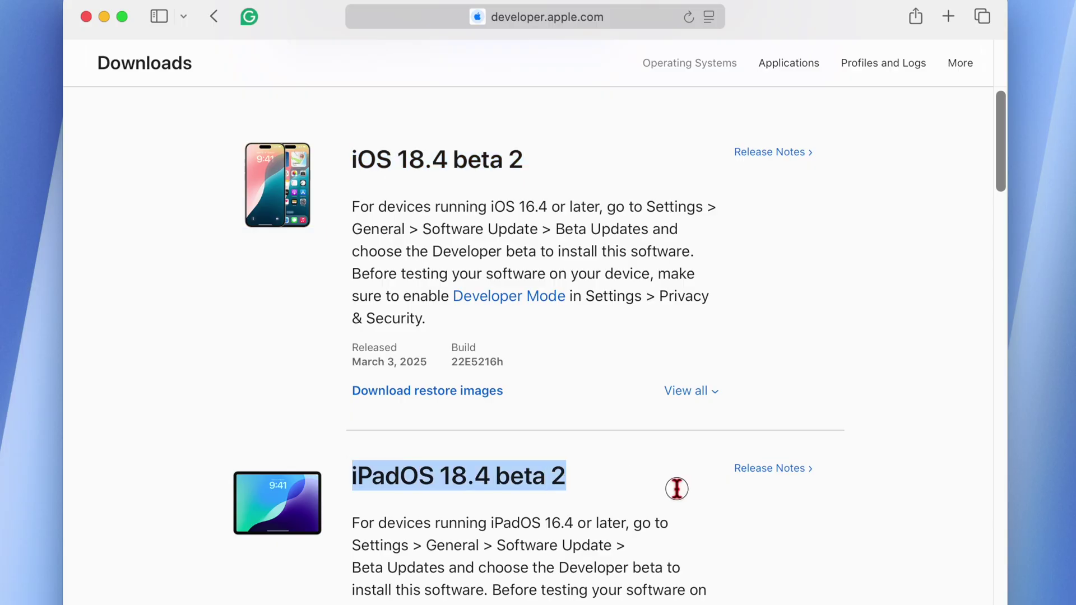
scroll(682, 490, "down", 6)
left_click(591, 388)
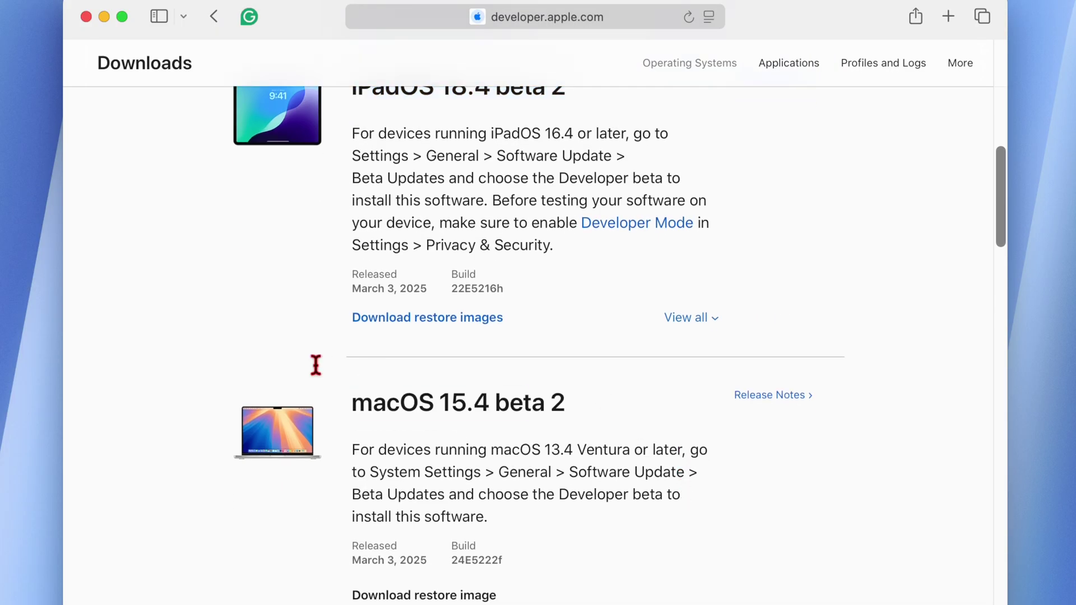
scroll(394, 402, "down", 8)
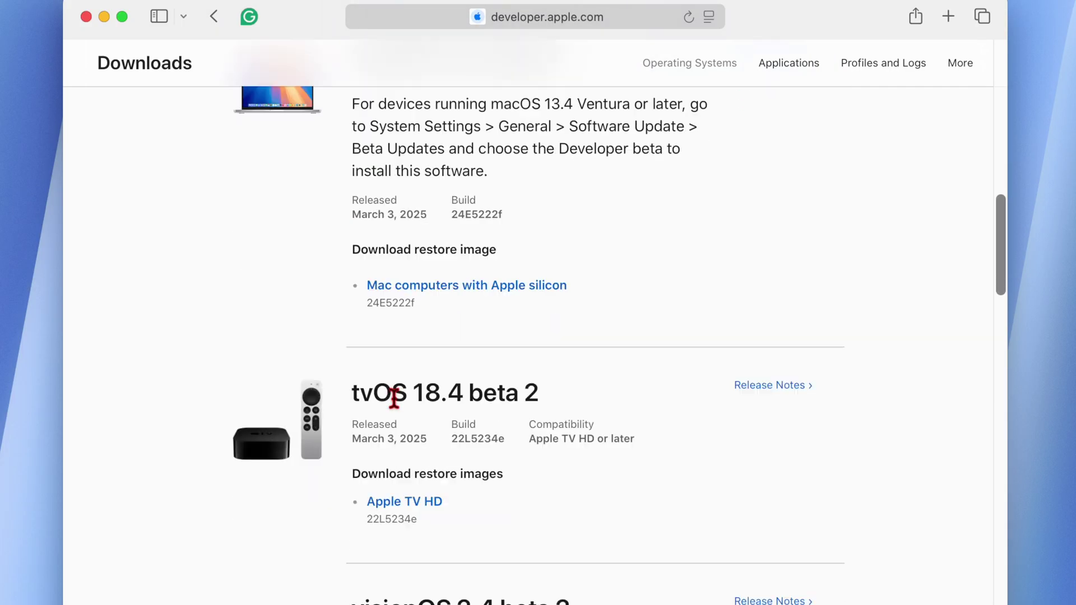
left_click_drag(339, 322, 567, 332)
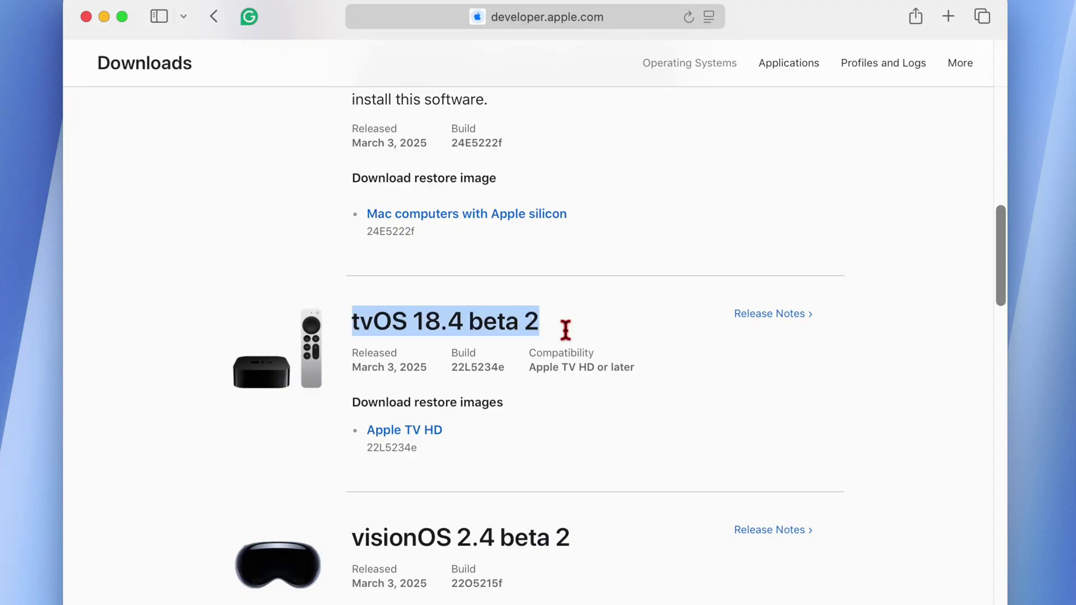
- Scroll the remaining releases, then install macOS Sequoia 15.4 Beta 2 and accept its license
scroll(564, 329, "down", 3)
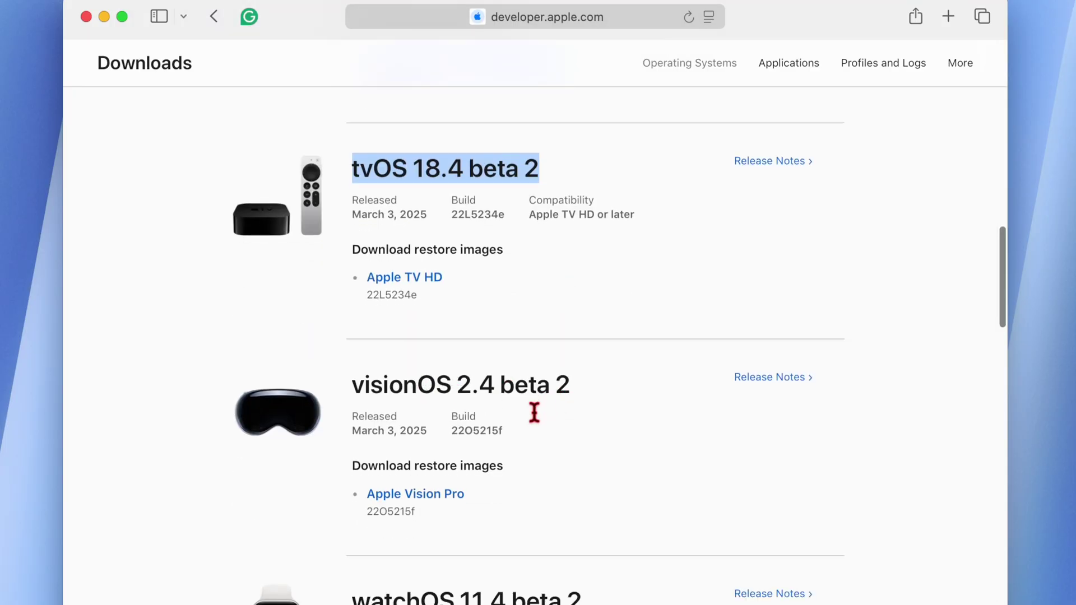
scroll(534, 415, "down", 3)
scroll(564, 501, "down", 9)
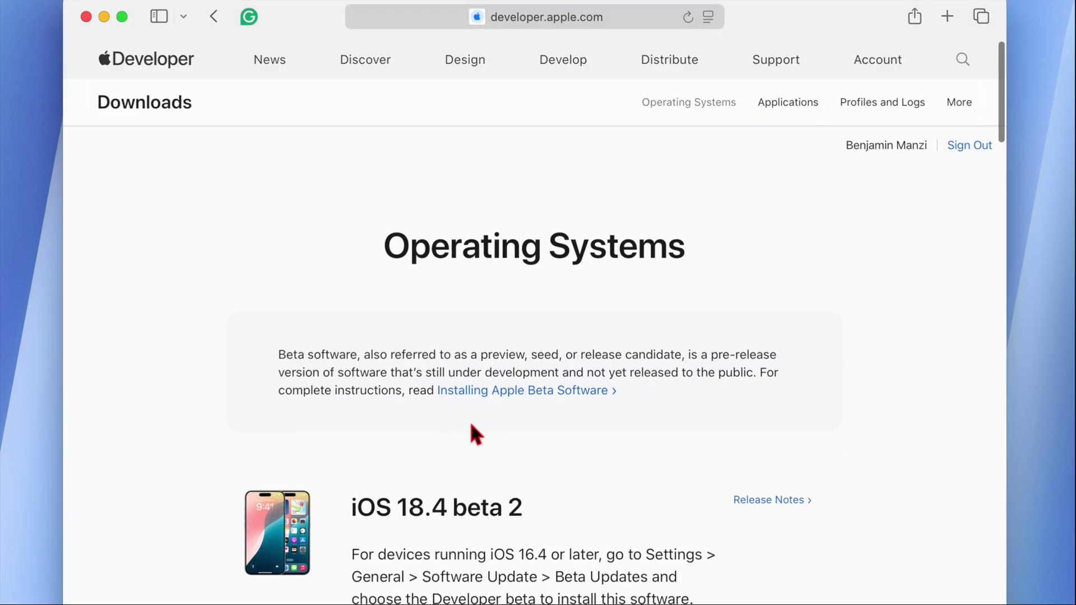
scroll(470, 425, "down", 10)
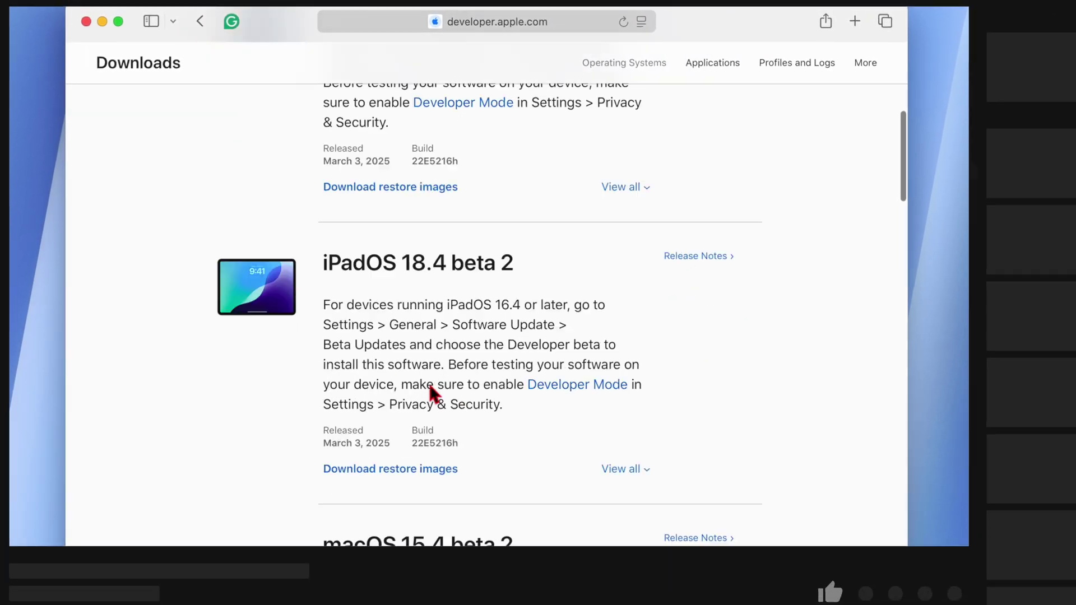
scroll(362, 324, "down", 10)
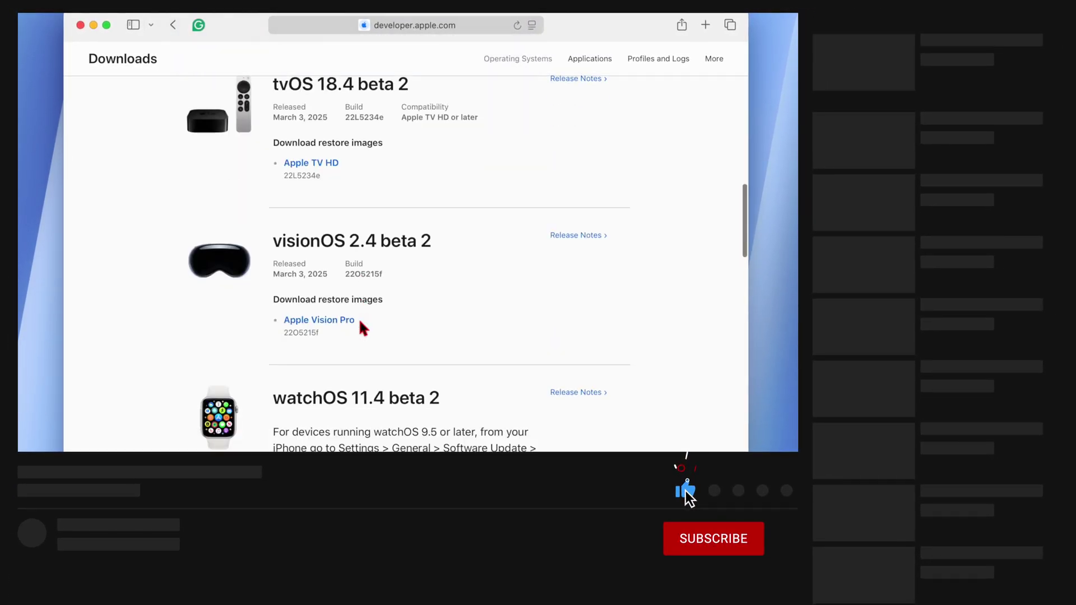
scroll(360, 324, "down", 12)
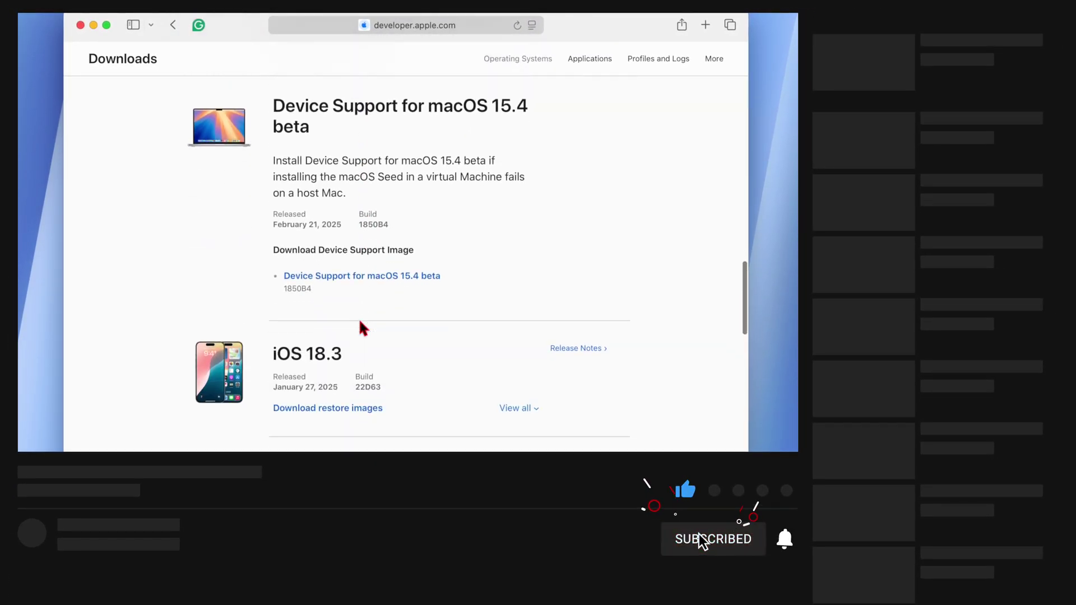
scroll(360, 323, "down", 12)
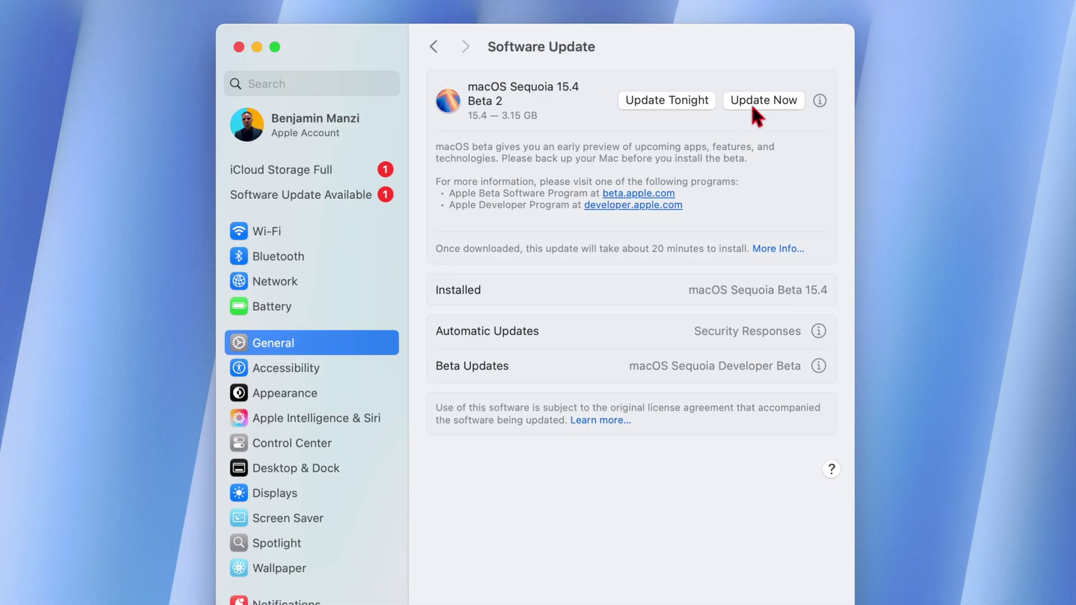
left_click(757, 101)
left_click(754, 575)
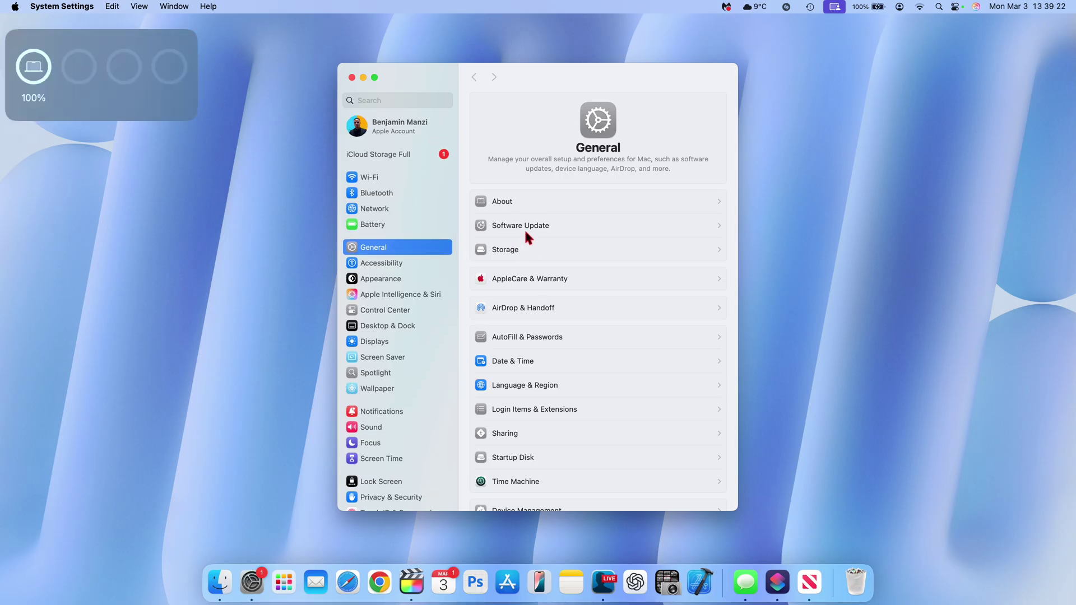
- Open the Storage page and scroll to see Documents at 385.22 GB and macOS at 22.23 GB
left_click(520, 251)
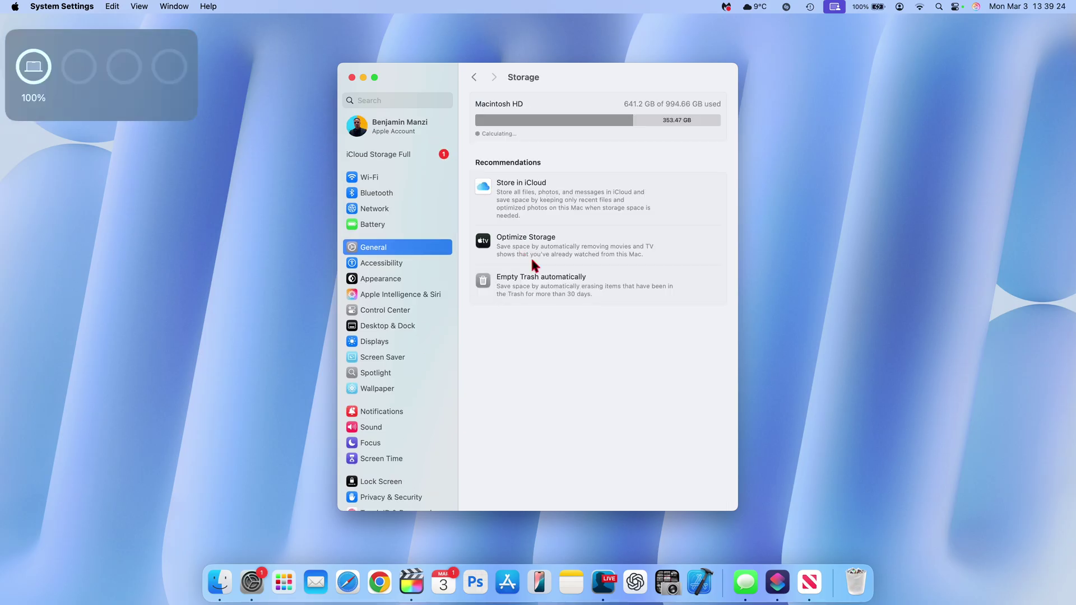
scroll(611, 325, "down", 10)
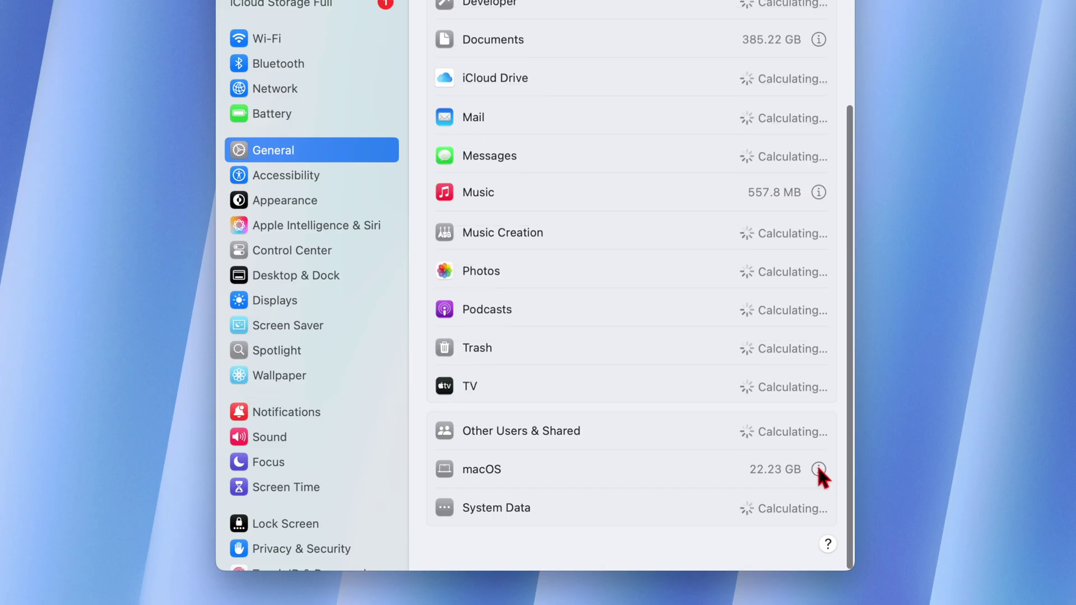
- View the macOS storage entry's details, showing Version 15.4 (Build 24E5222f)
left_click(818, 469)
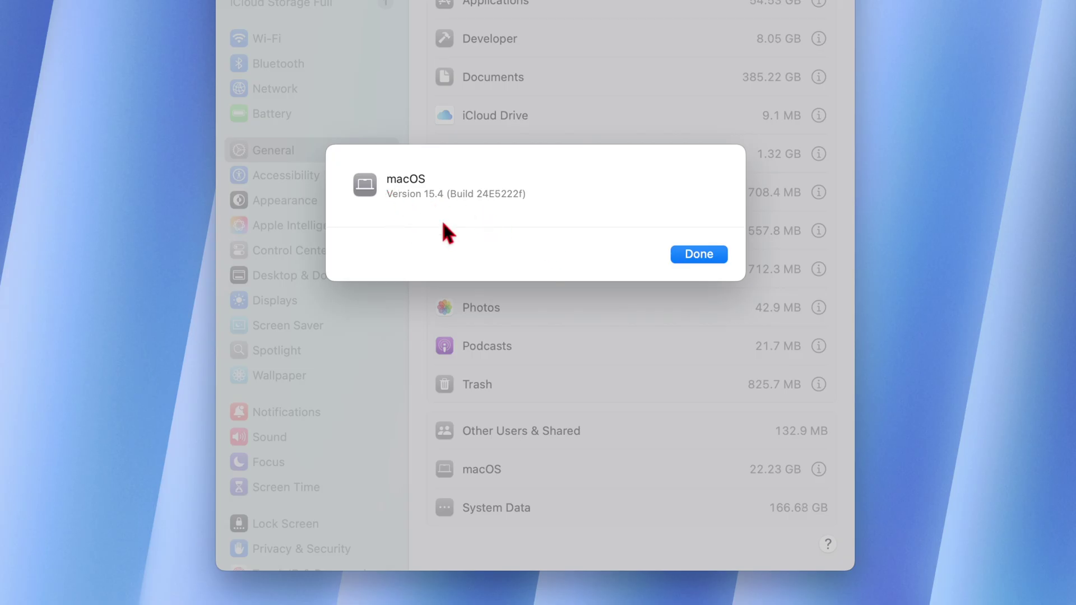
left_click(691, 259)
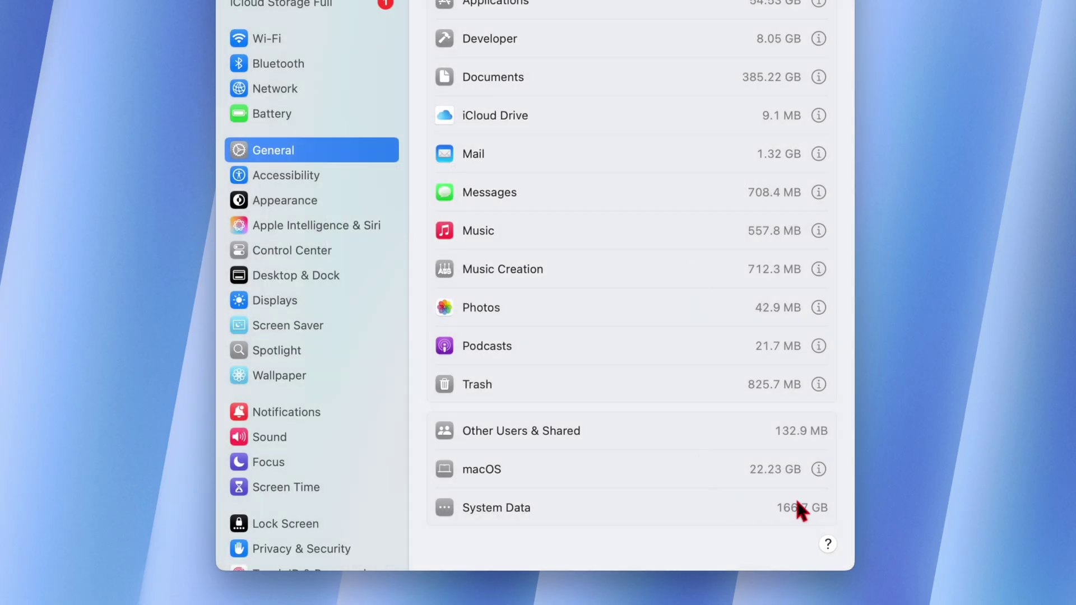
left_click(819, 469)
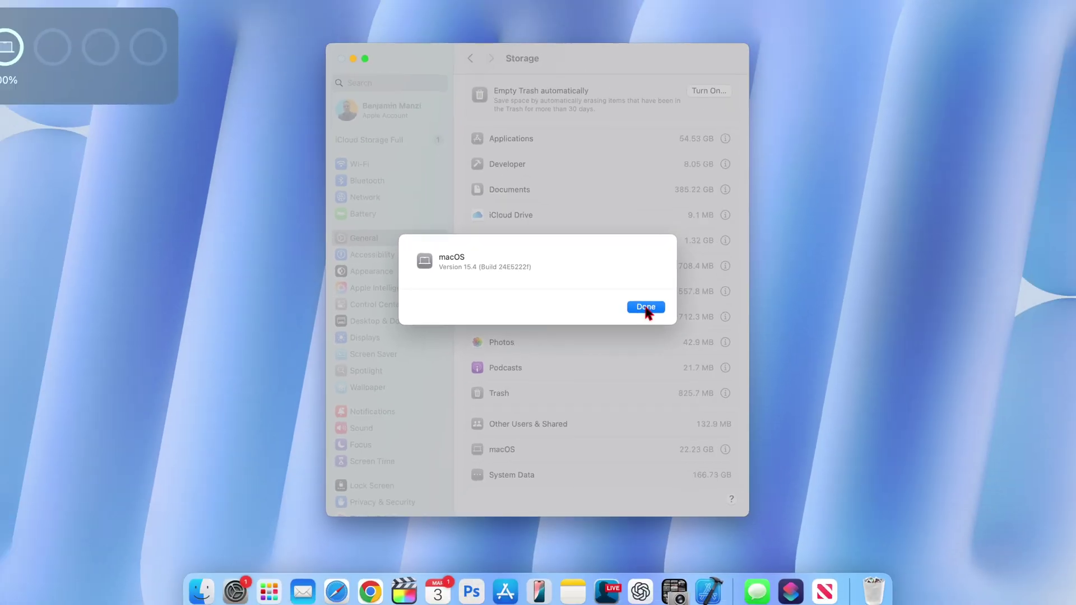
left_click(646, 307)
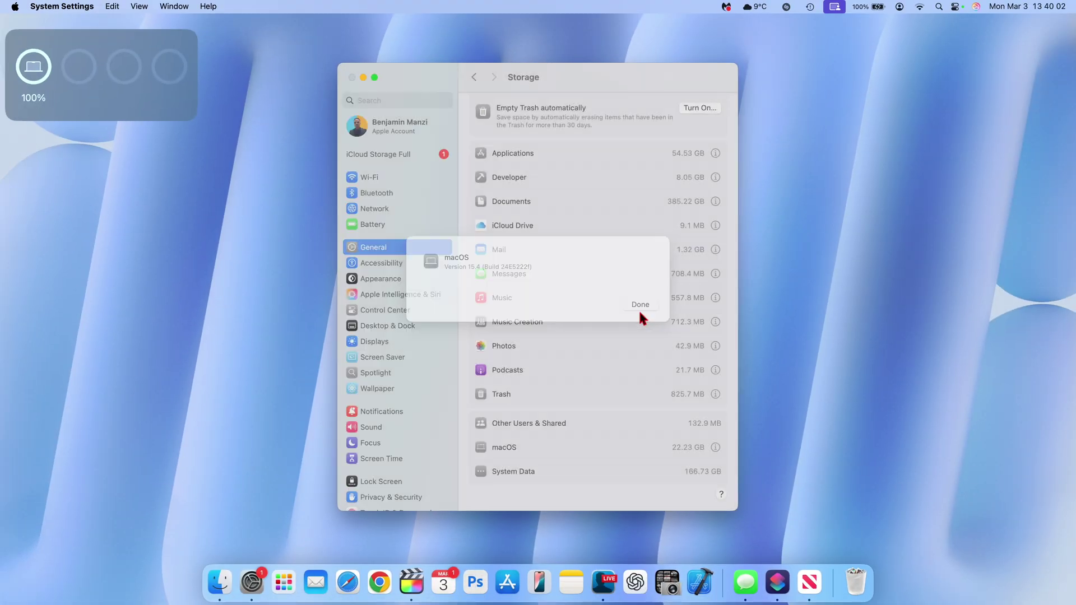
- Return to the General settings pane
scroll(598, 392, "down", 1)
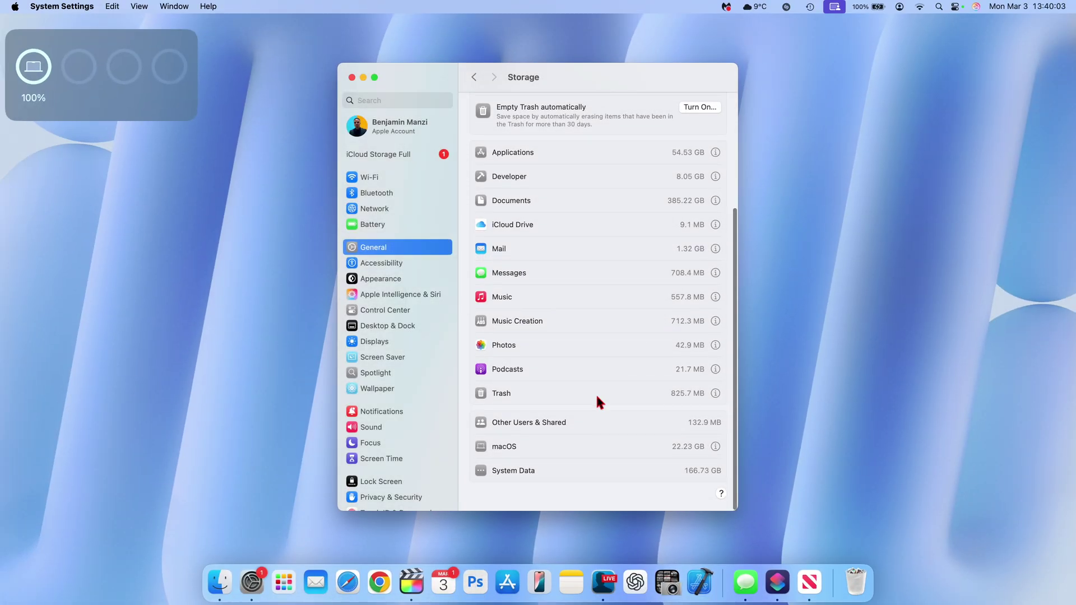
left_click(395, 247)
scroll(358, 382, "down", 3)
scroll(360, 388, "up", 1)
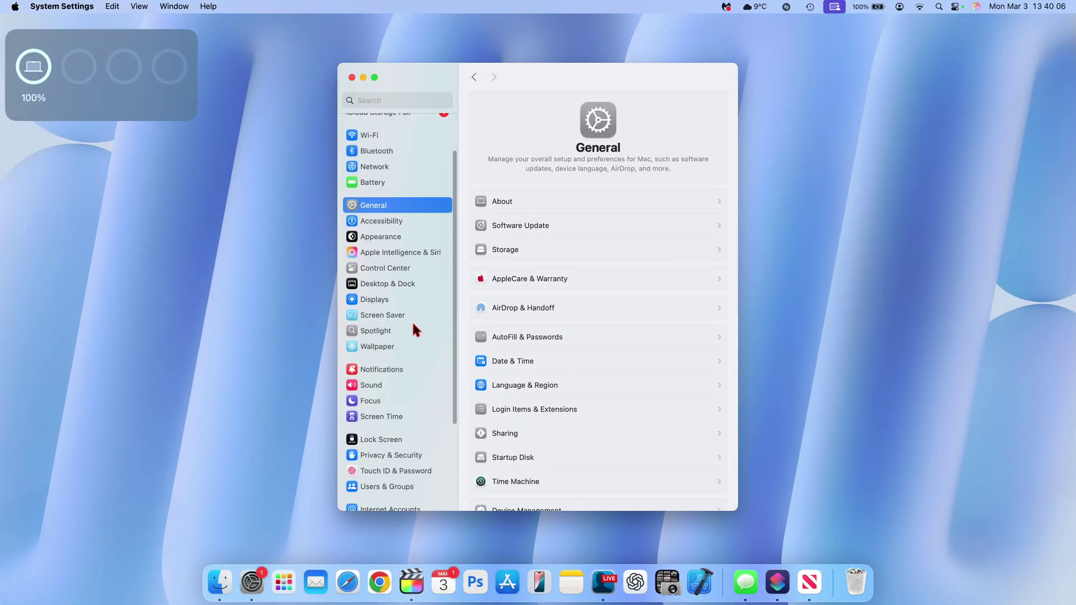
mouse_move(431, 269)
left_mouse_down()
mouse_move(433, 255)
mouse_move(419, 254)
mouse_move(443, 255)
left_mouse_up()
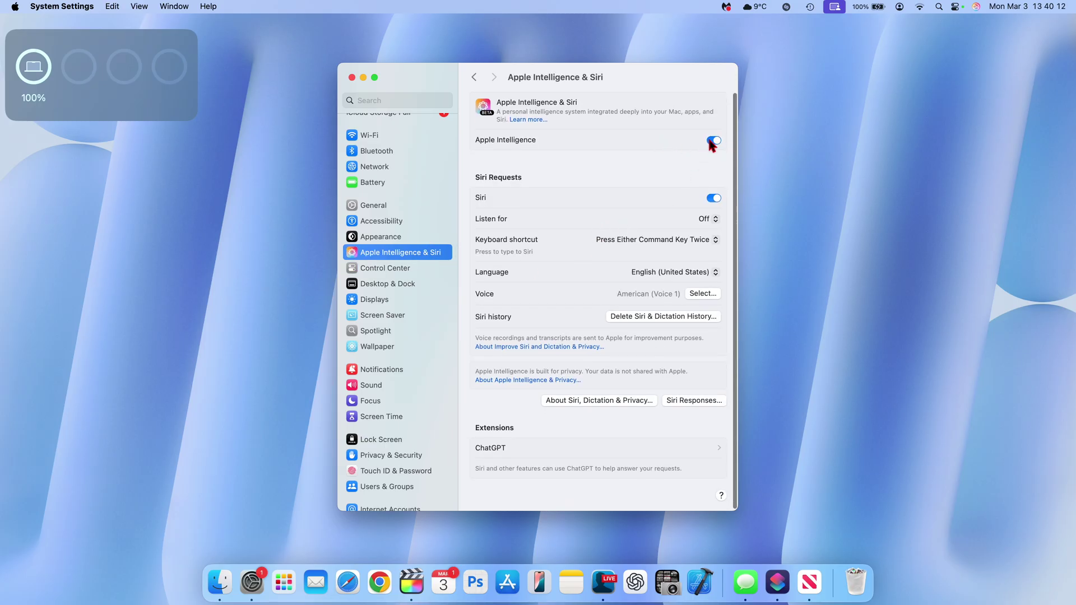
left_click(366, 207)
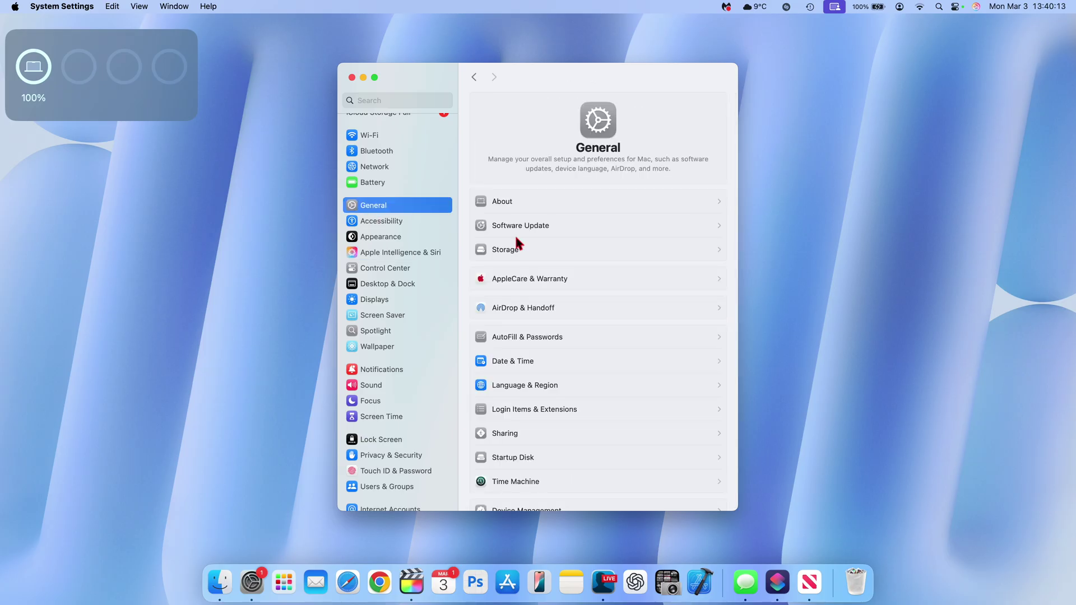
left_click(557, 257)
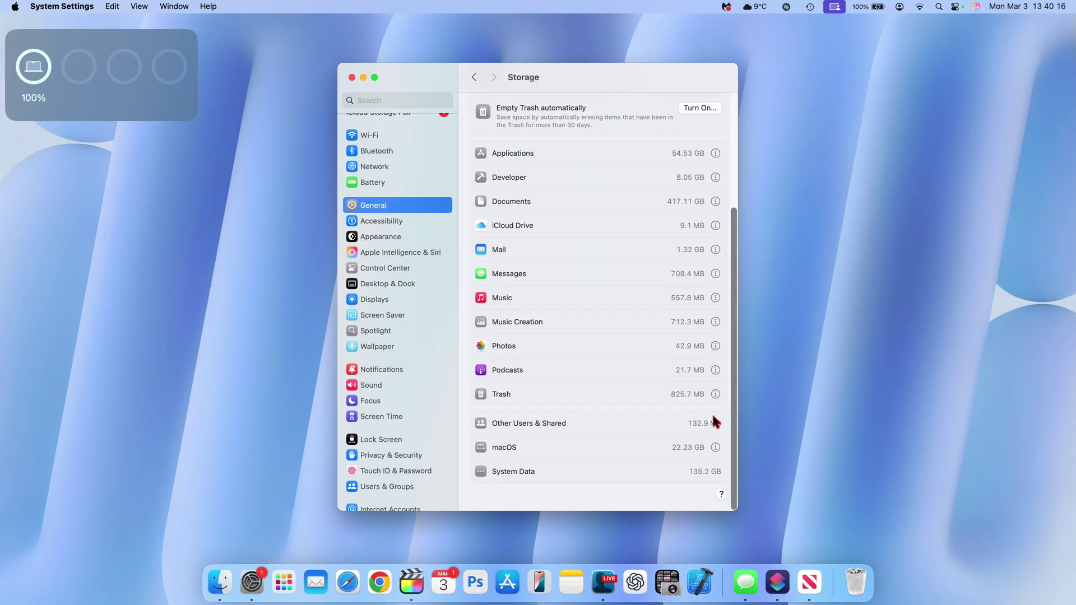
left_click(714, 447)
left_click(642, 315)
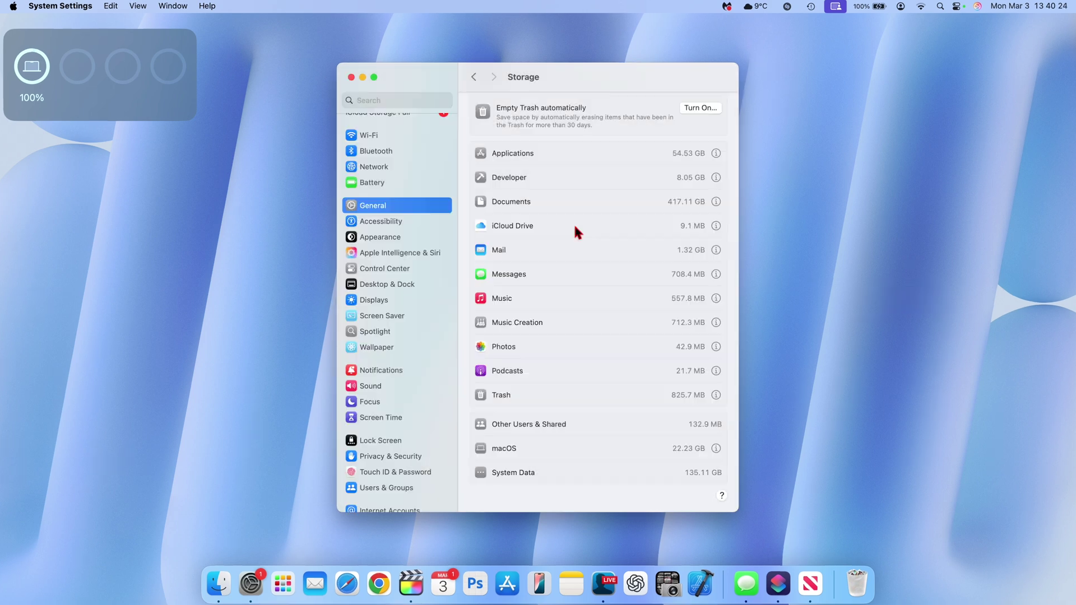
scroll(575, 231, "up", 5)
- Confirm the Mac is up to date on macOS Sequoia 15.4 beta, then scroll up in Messages
left_click(293, 247)
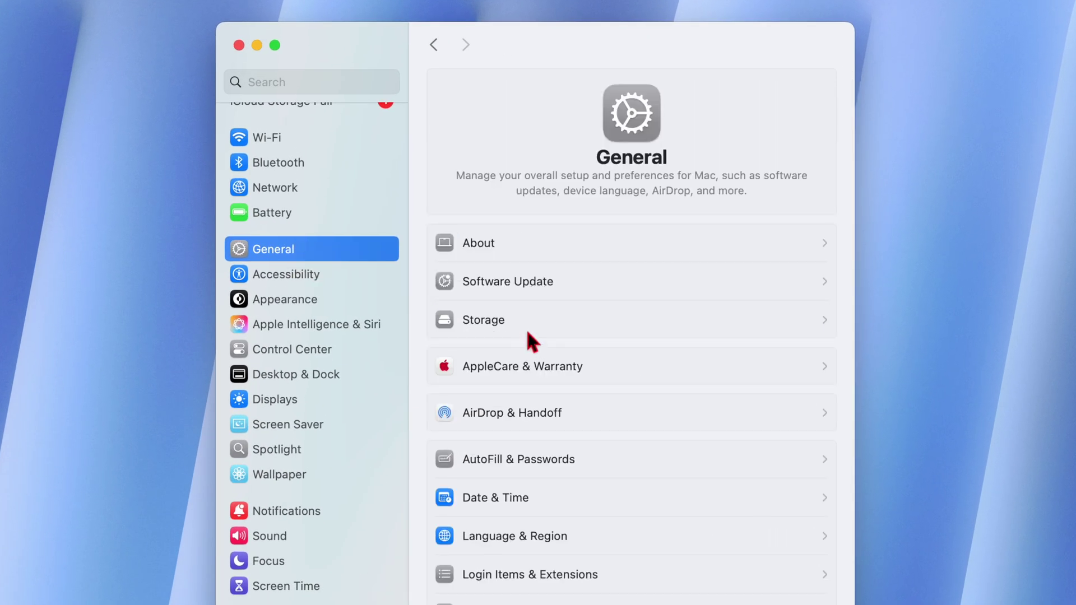
left_click(533, 291)
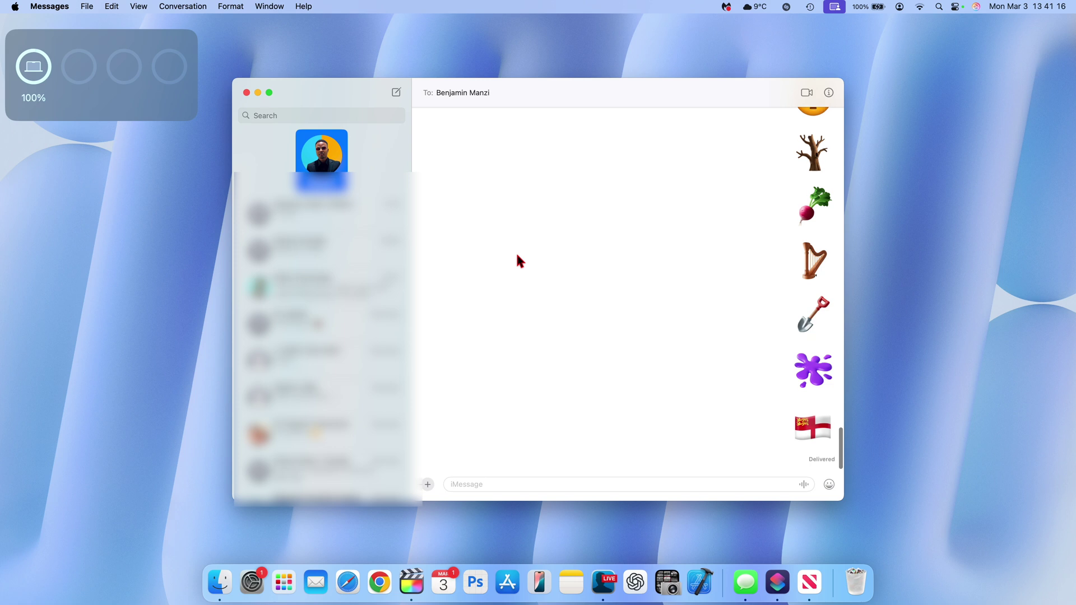
scroll(516, 251, "up", 5)
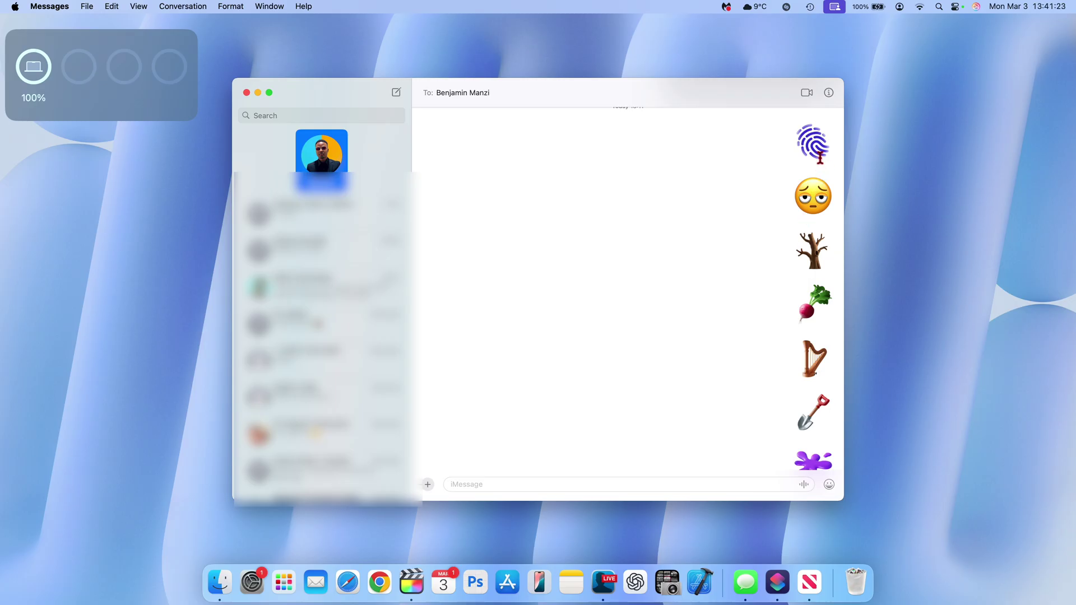
- Select the fingerprint, pleading-face, bare-tree, beet and harp emoji messages in turn
left_click(800, 138)
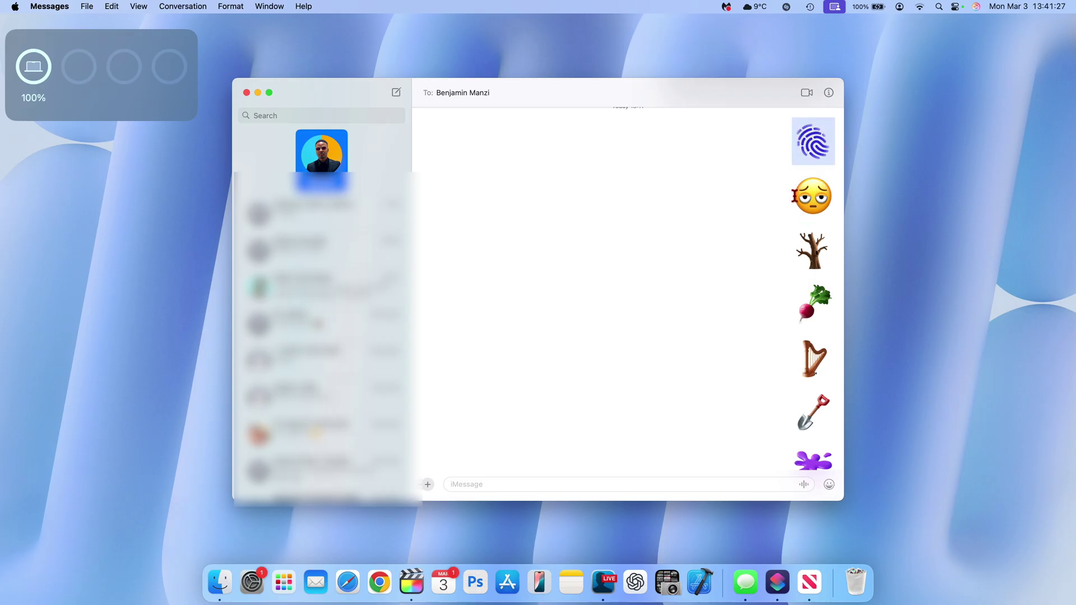
left_click(815, 197)
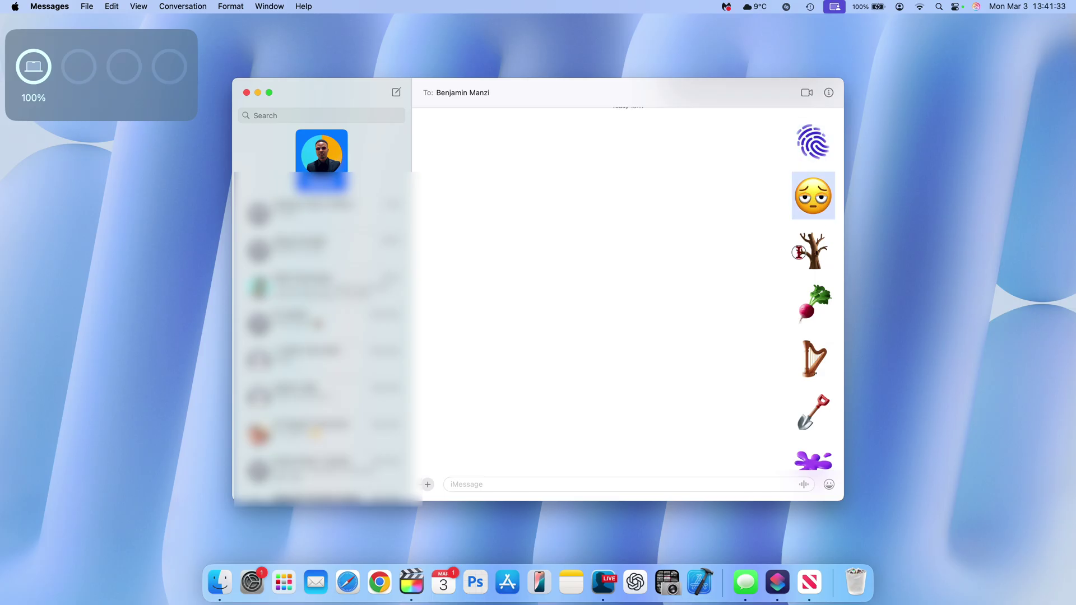
left_click(805, 253)
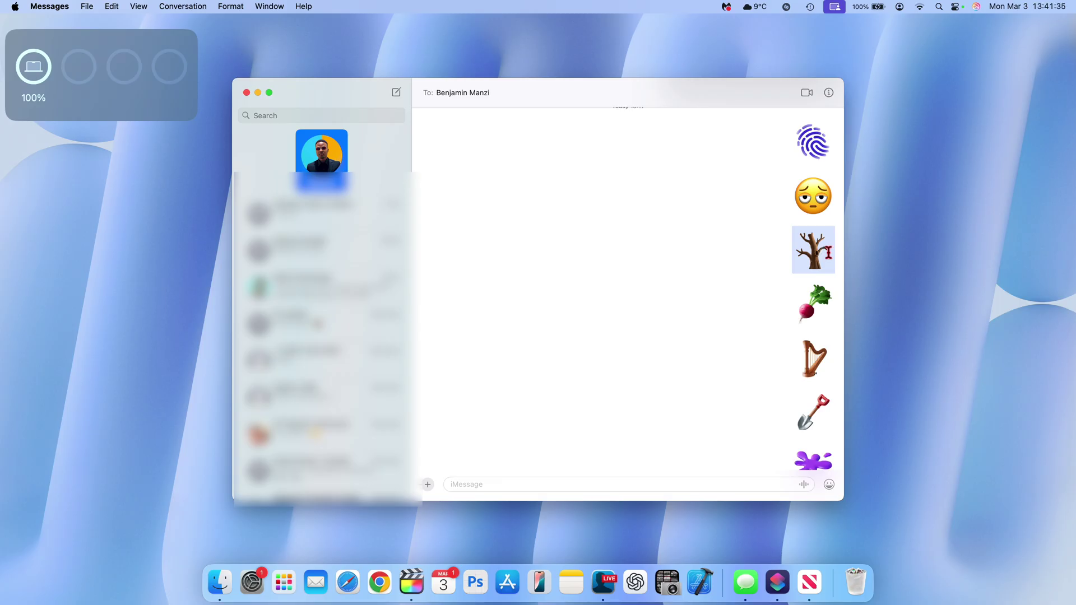
scroll(828, 252, "down", 2)
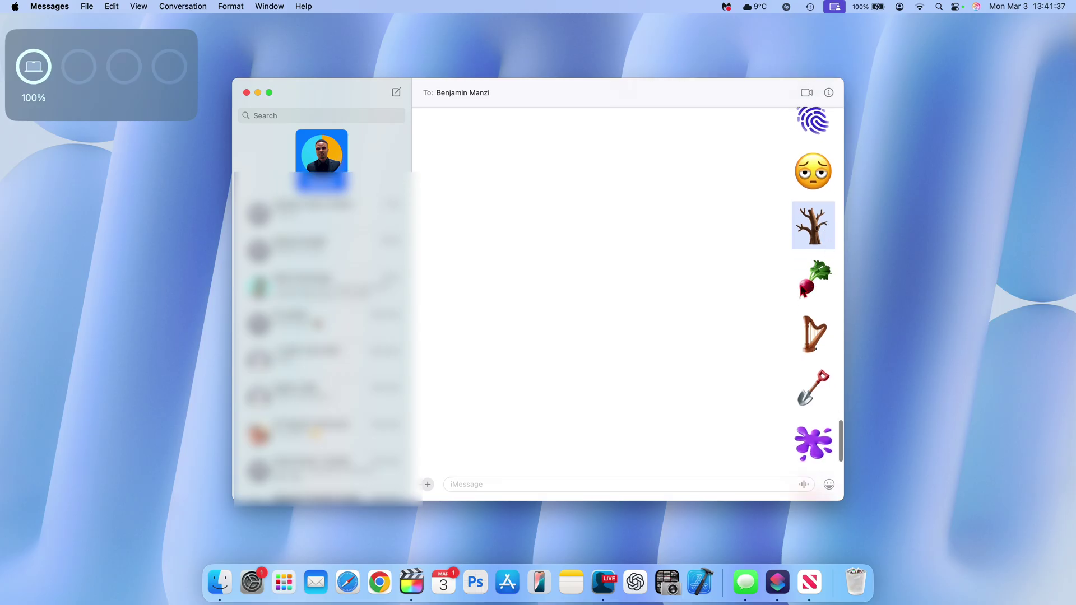
left_click(822, 283)
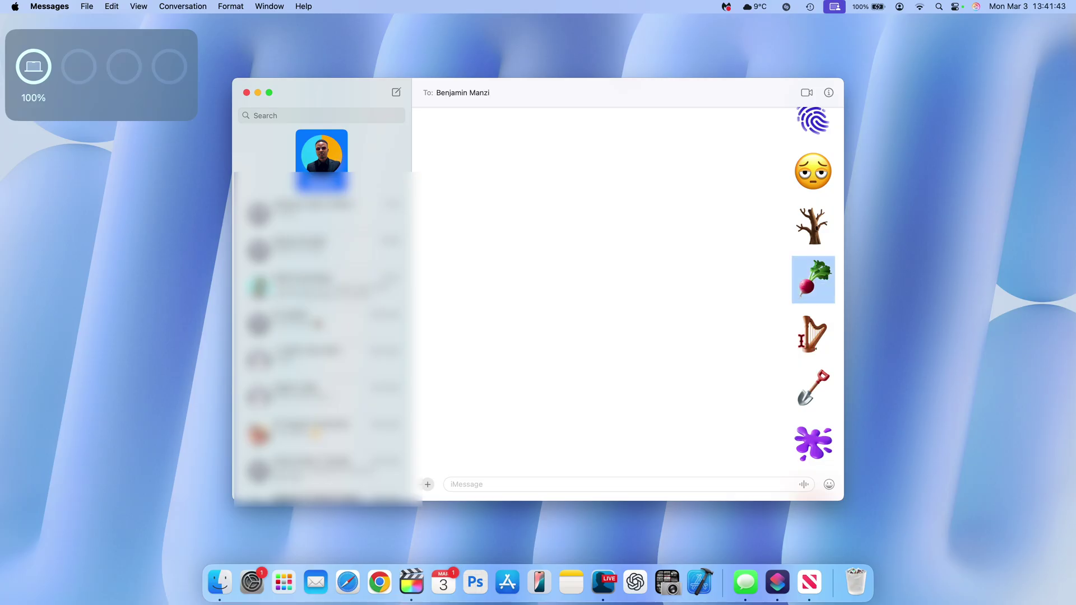
left_click(803, 340)
- Select the shovel, purple splat and new Delivered flag emoji messages
left_click(828, 397)
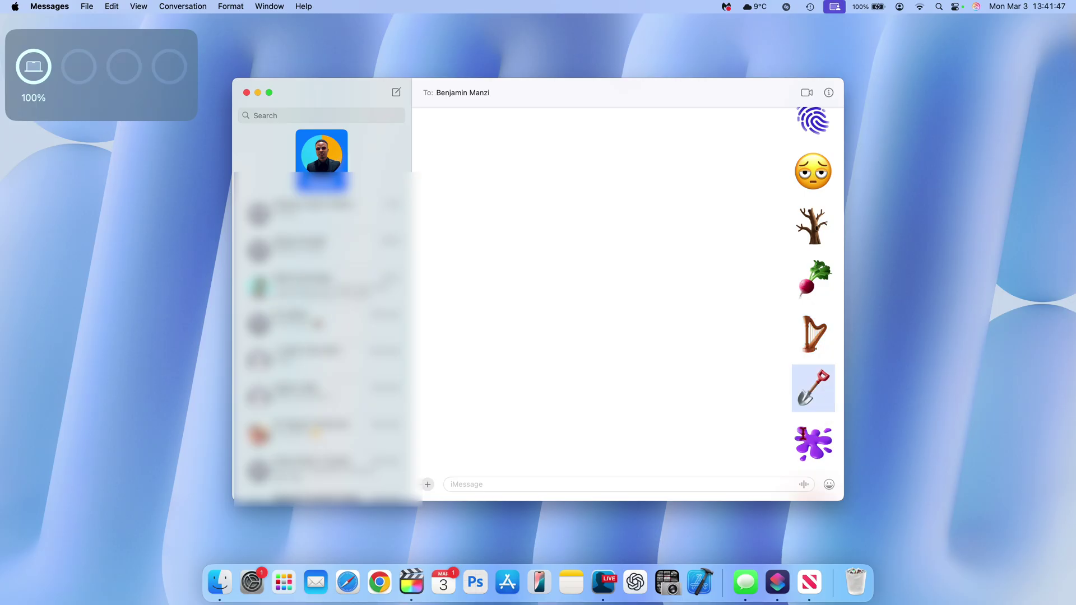
left_click(829, 444)
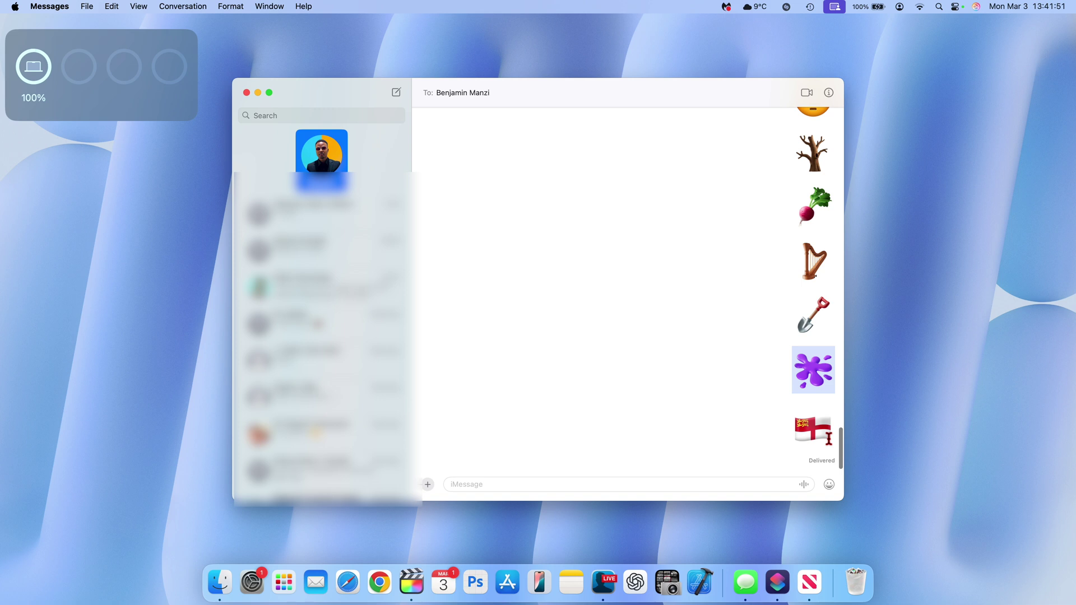
left_click(823, 431)
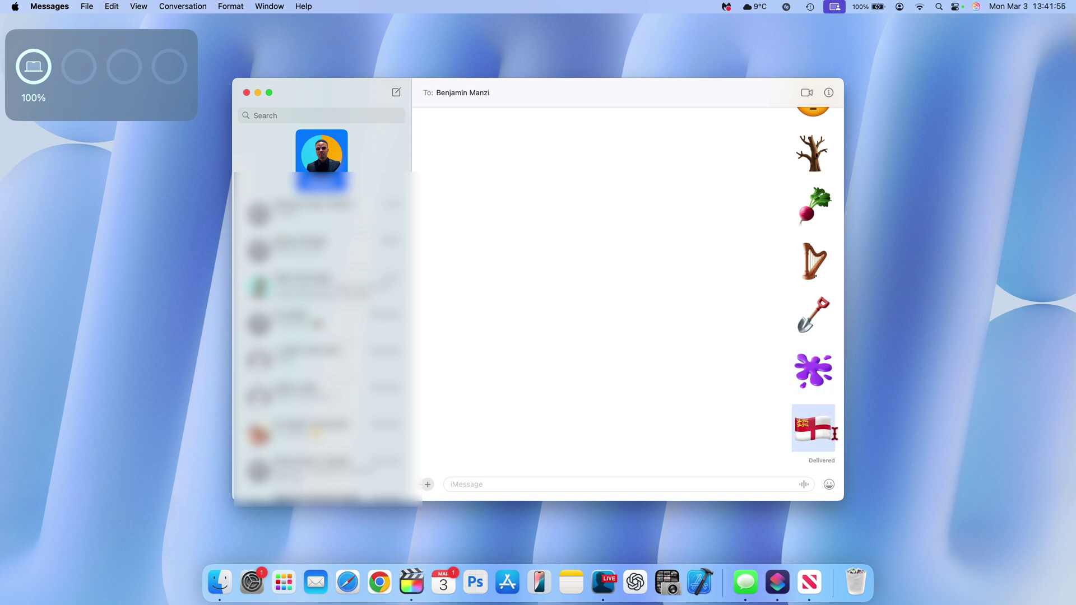
scroll(835, 433, "up", 3)
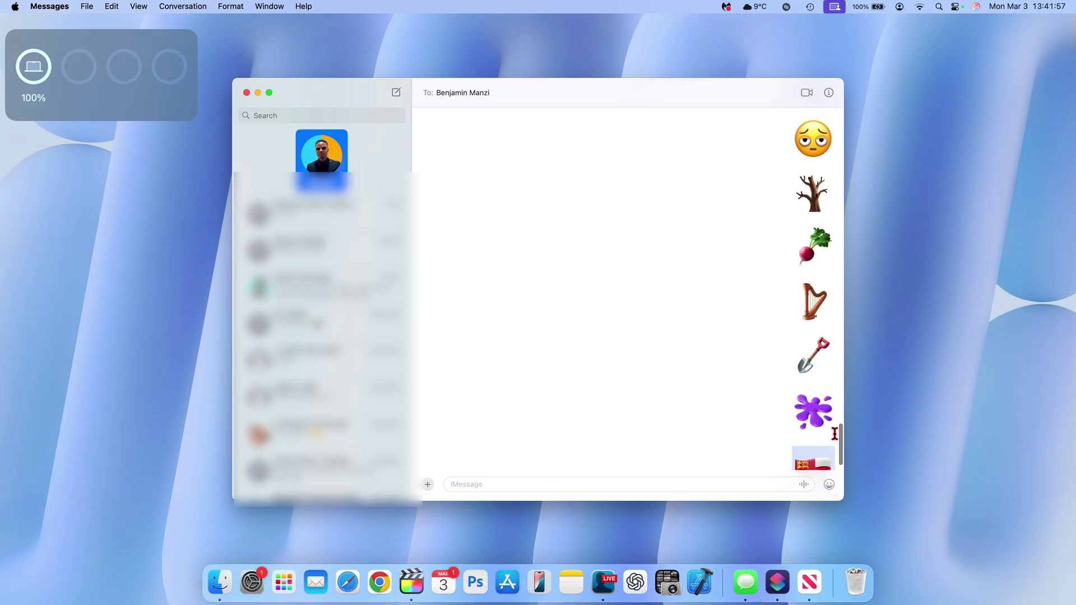
scroll(835, 433, "down", 2)
scroll(835, 434, "up", 3)
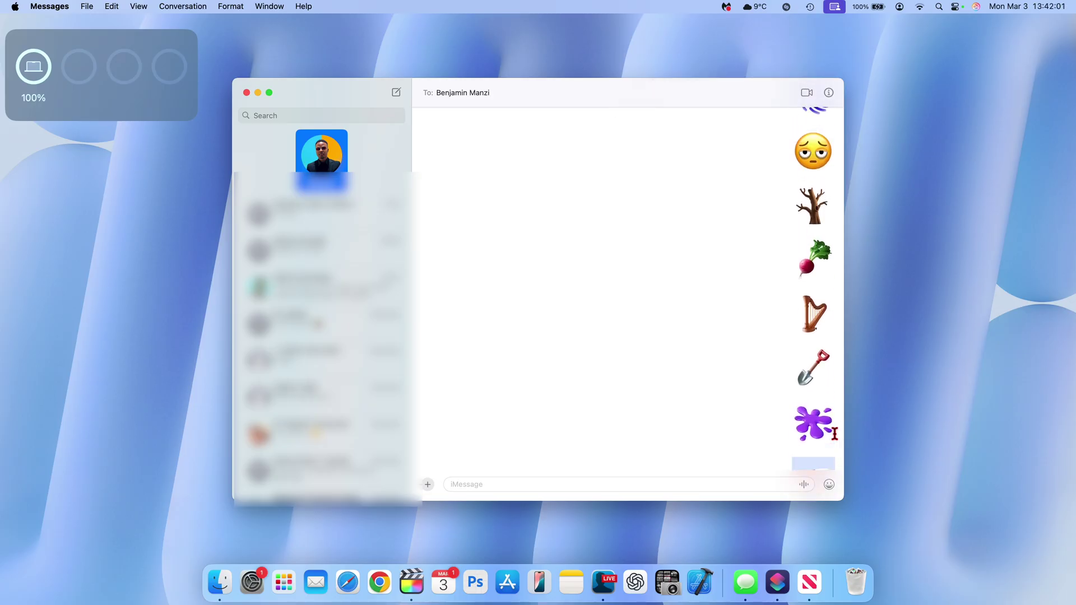
scroll(835, 433, "up", 3)
scroll(835, 435, "down", 4)
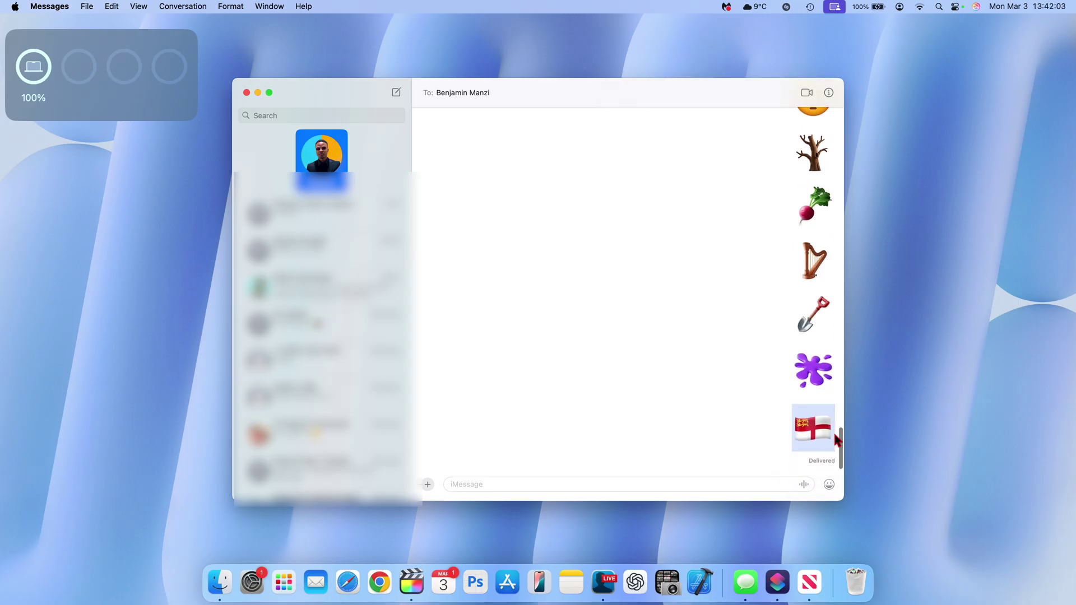
- Start a Genmoji described as 'Splatter in red' from the emoji picker, then clear the description
left_click(792, 370)
left_click(829, 485)
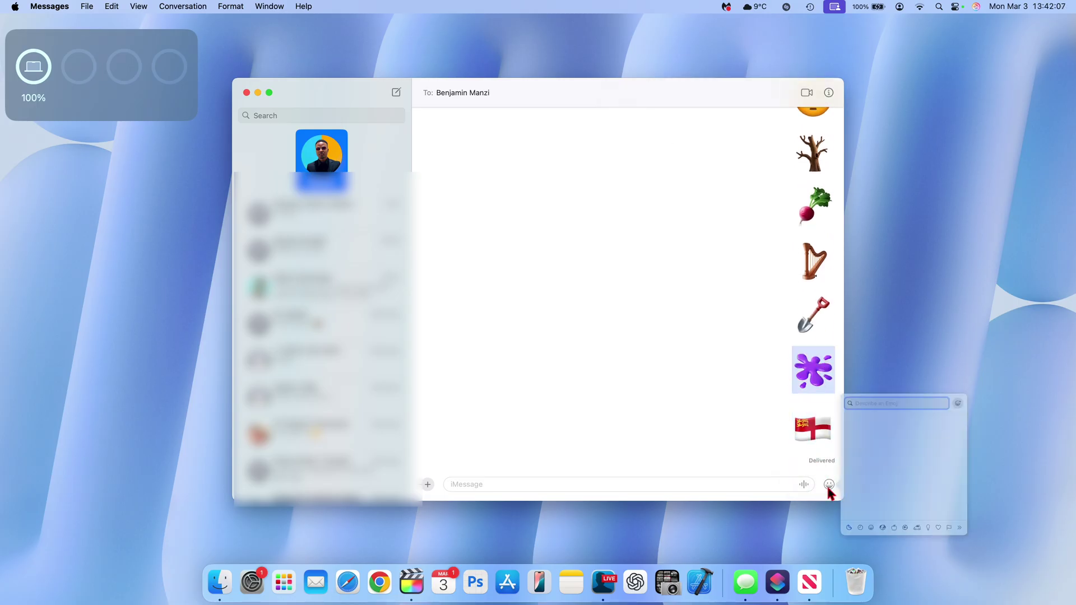
left_click(1009, 369)
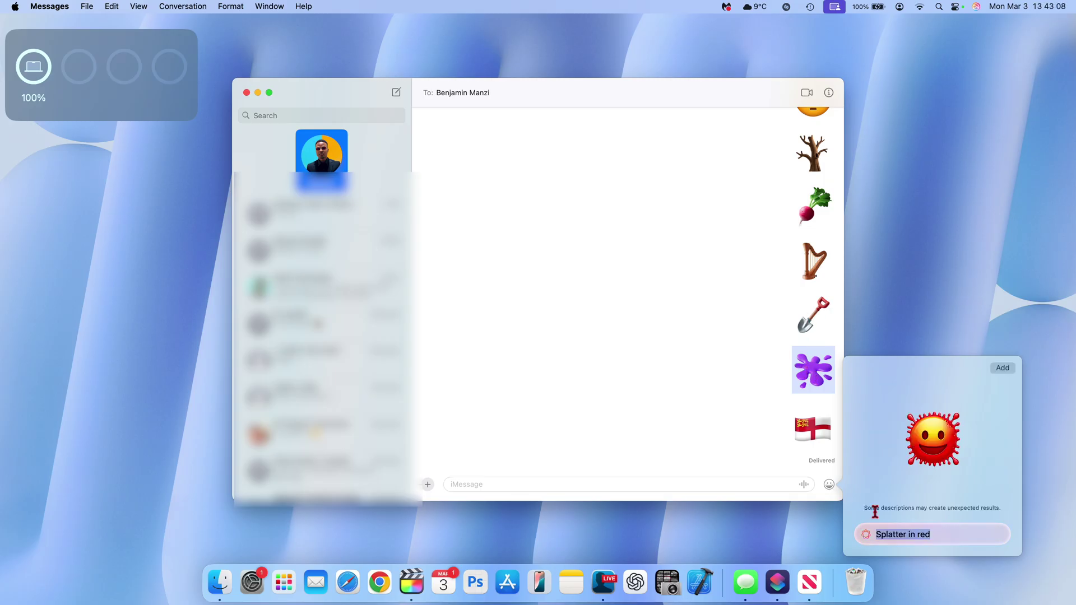
key("BackSpace")
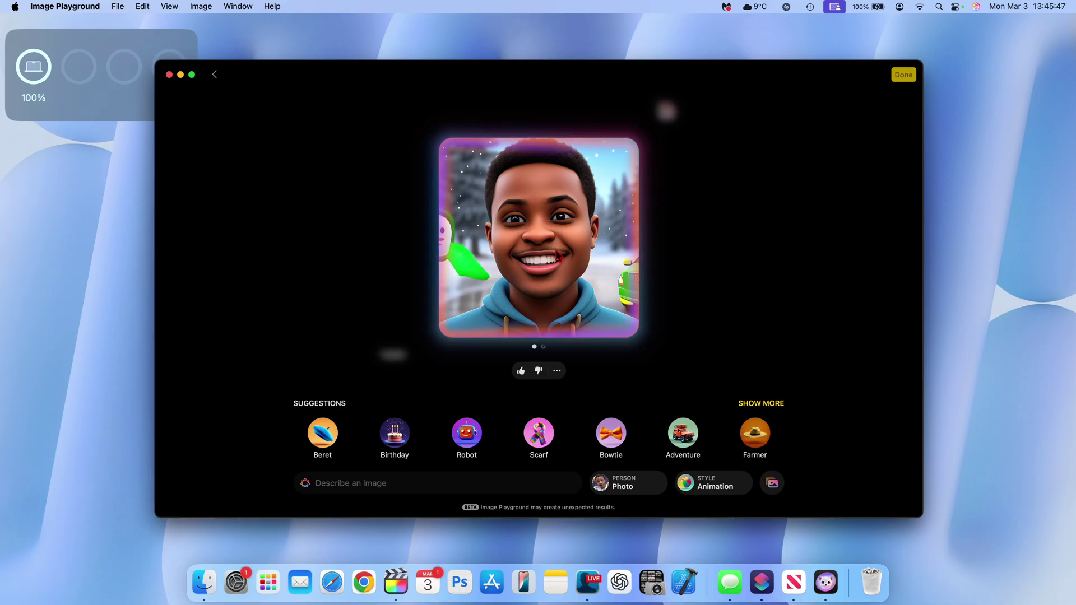
- Regenerate the portrait in Sketch style, browse the variations, and return to the gallery
left_click(354, 486)
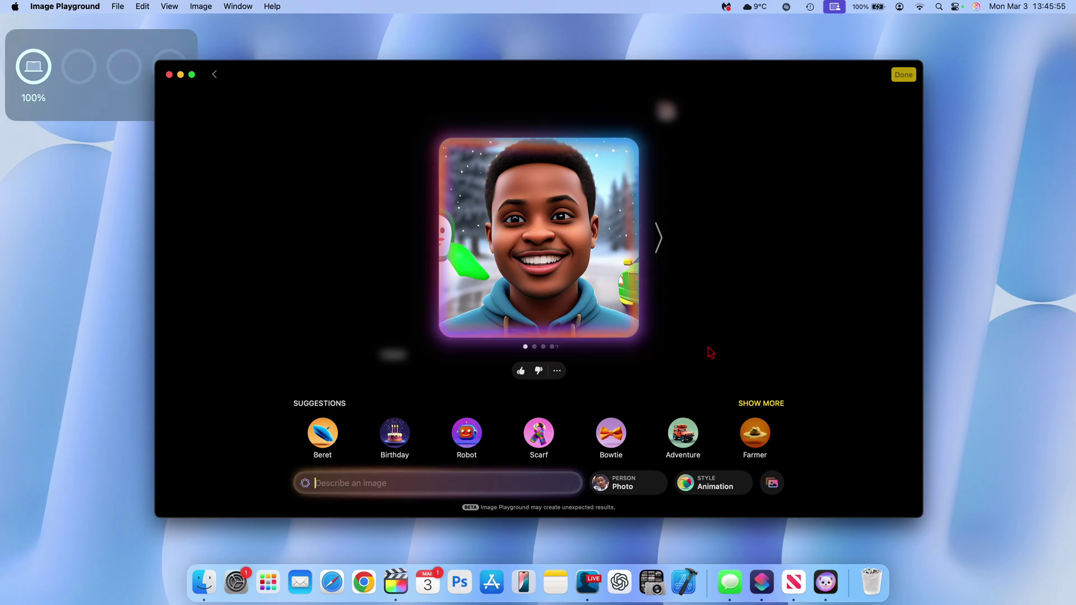
left_click(707, 484)
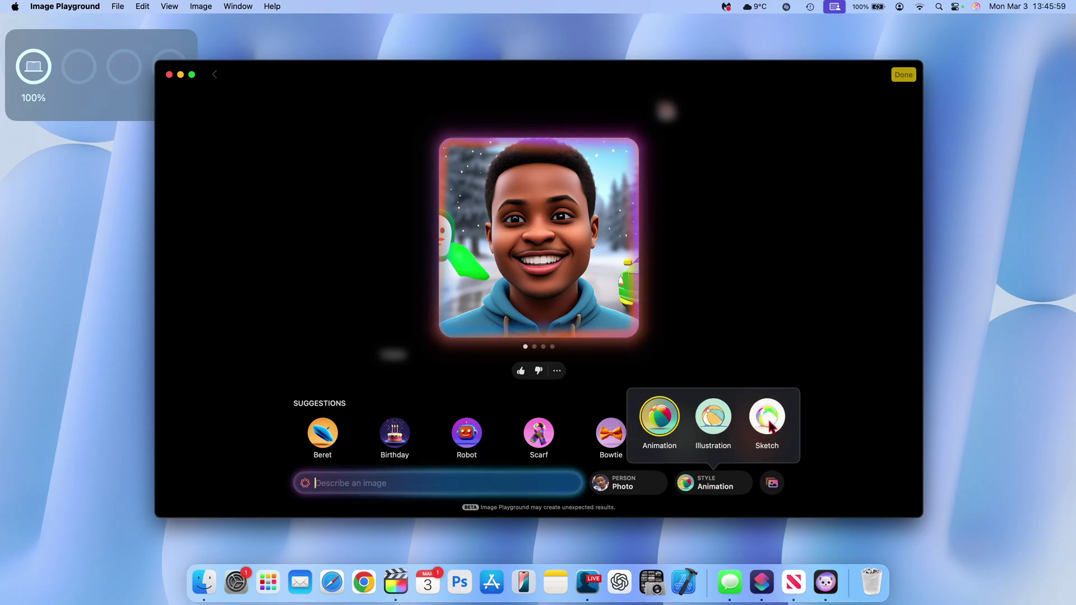
left_click(767, 426)
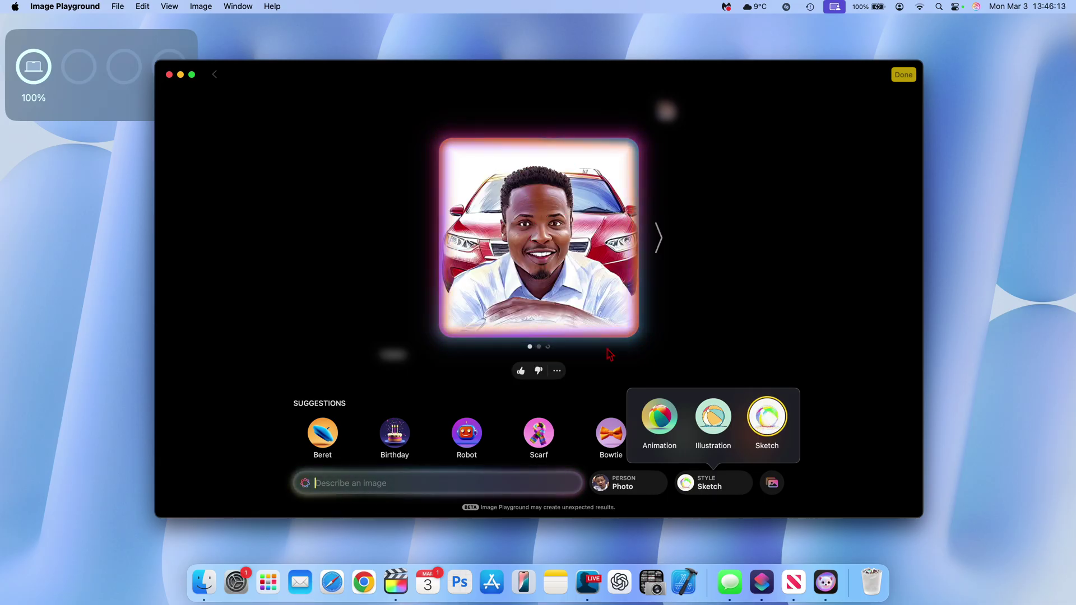
left_click(660, 415)
left_click(766, 426)
left_click(668, 240)
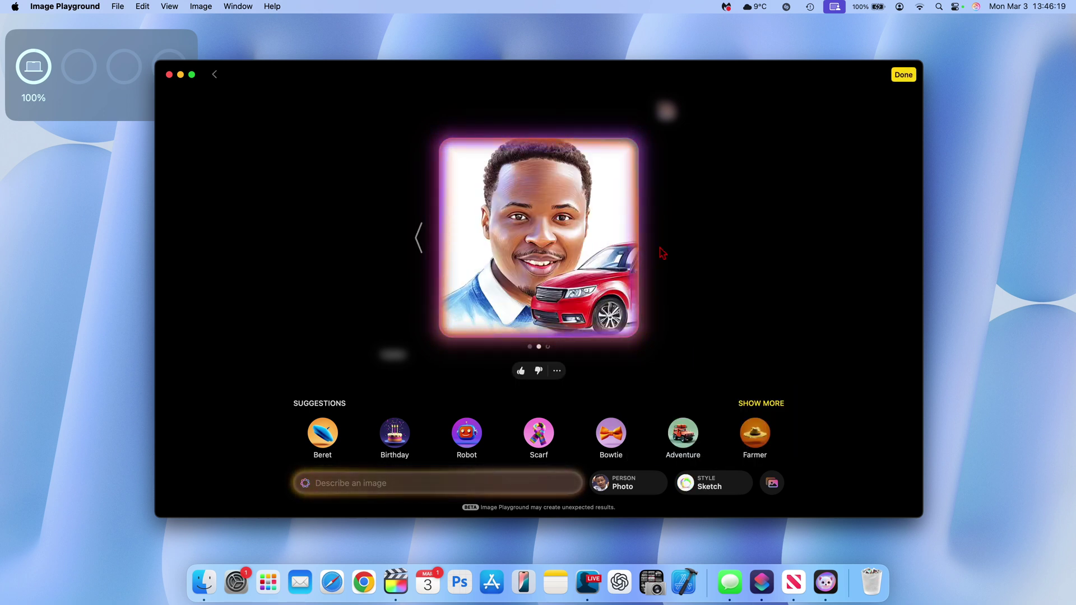
left_click(665, 240)
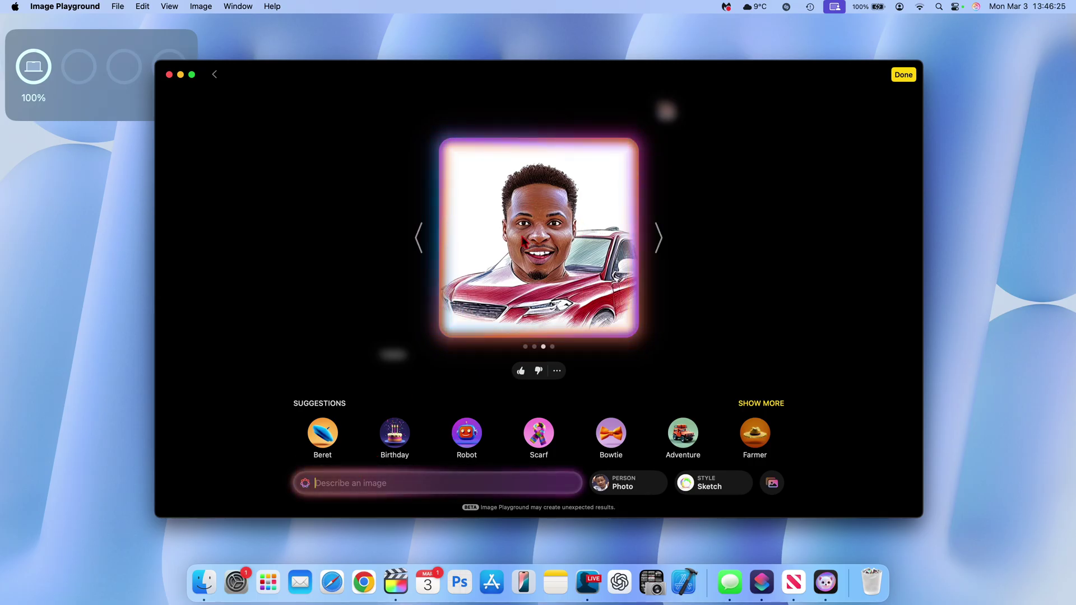
left_click(214, 75)
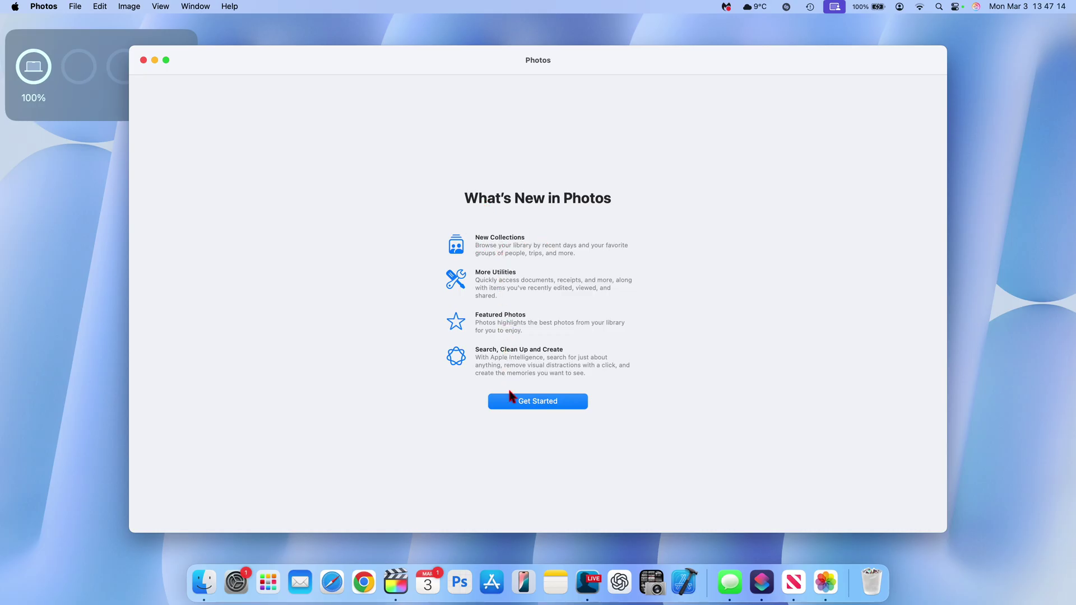
- Get past the Photos welcome screen, show Featured Photos, and browse the File > Create submenu
left_click(549, 407)
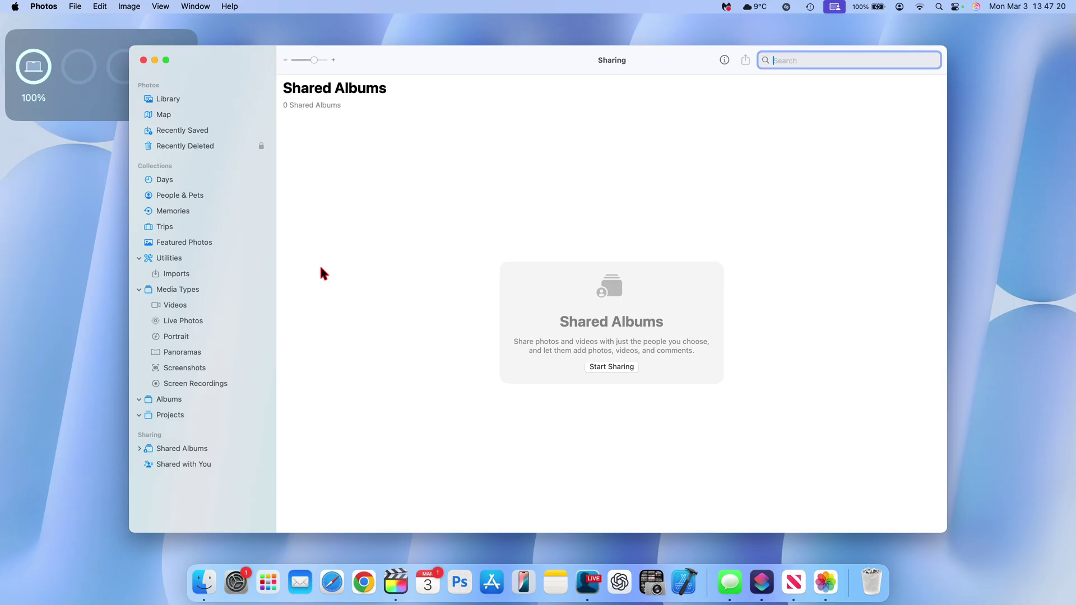
left_click(184, 242)
left_click(75, 6)
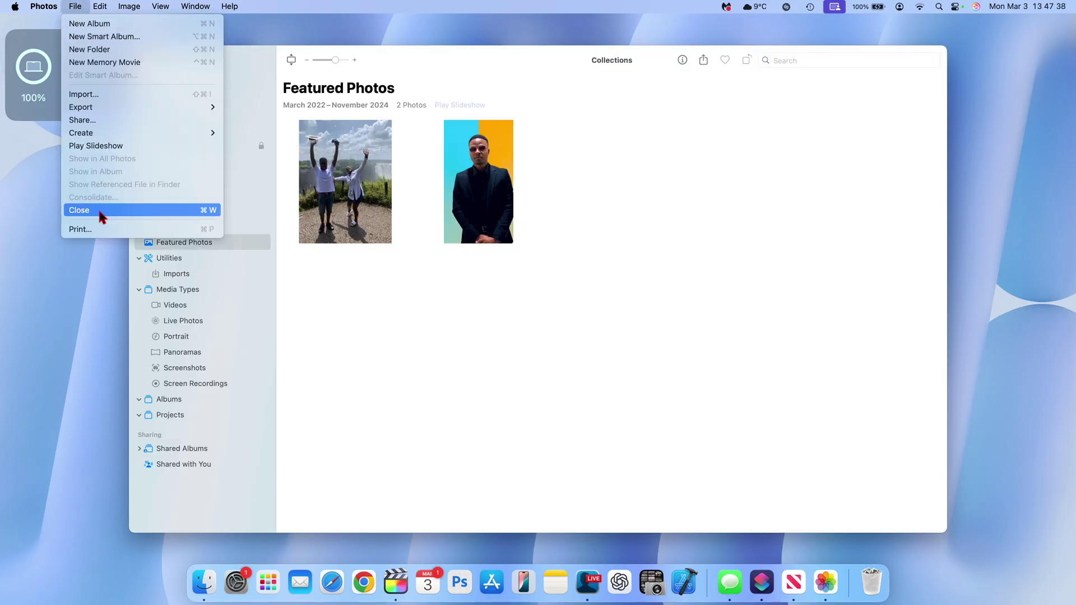
mouse_move(136, 138)
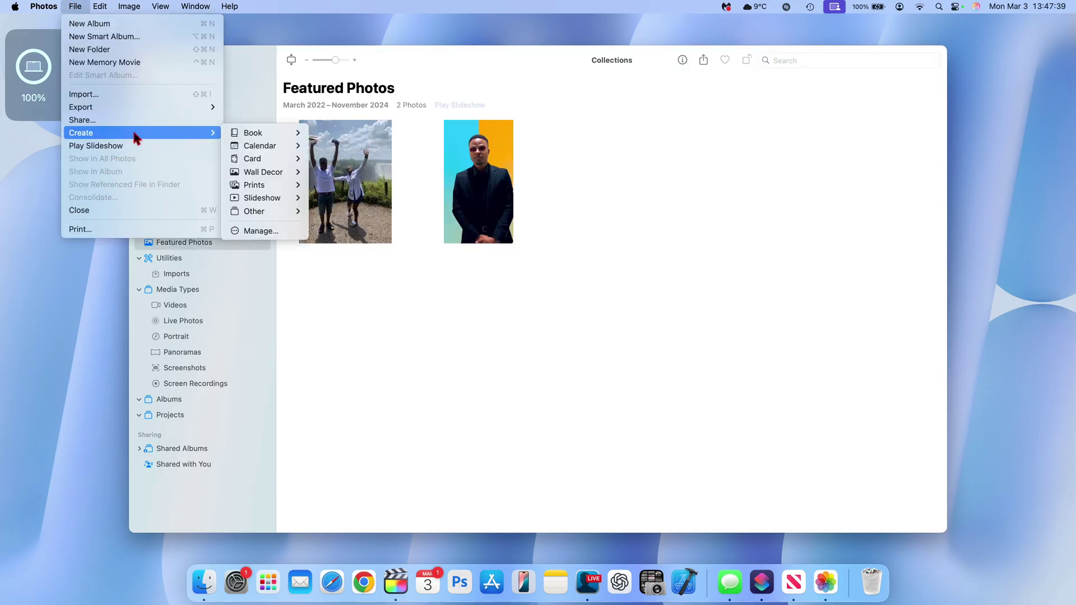
mouse_move(254, 139)
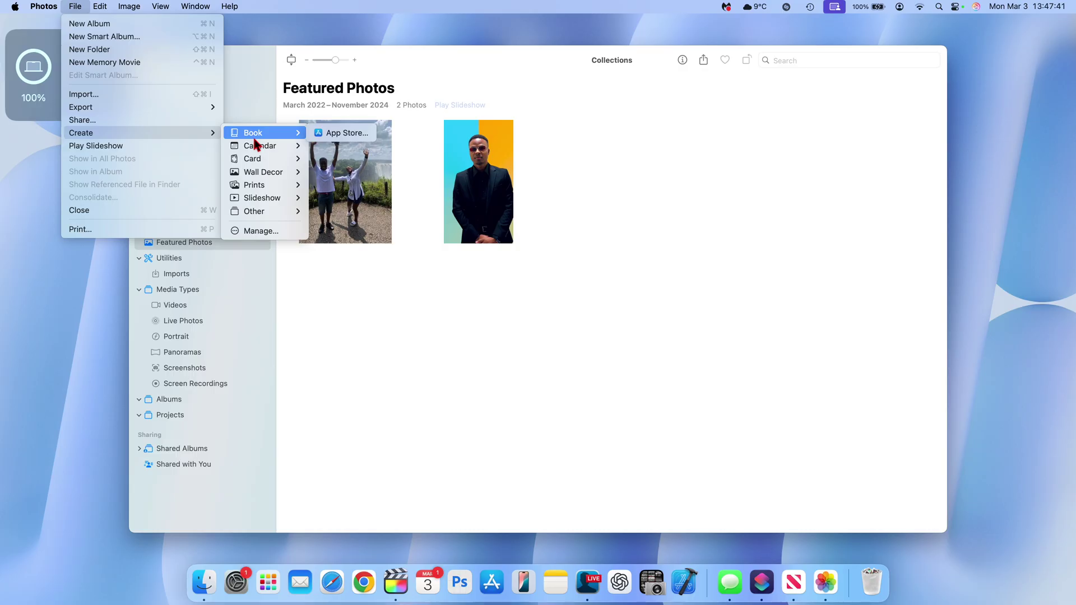
mouse_move(266, 193)
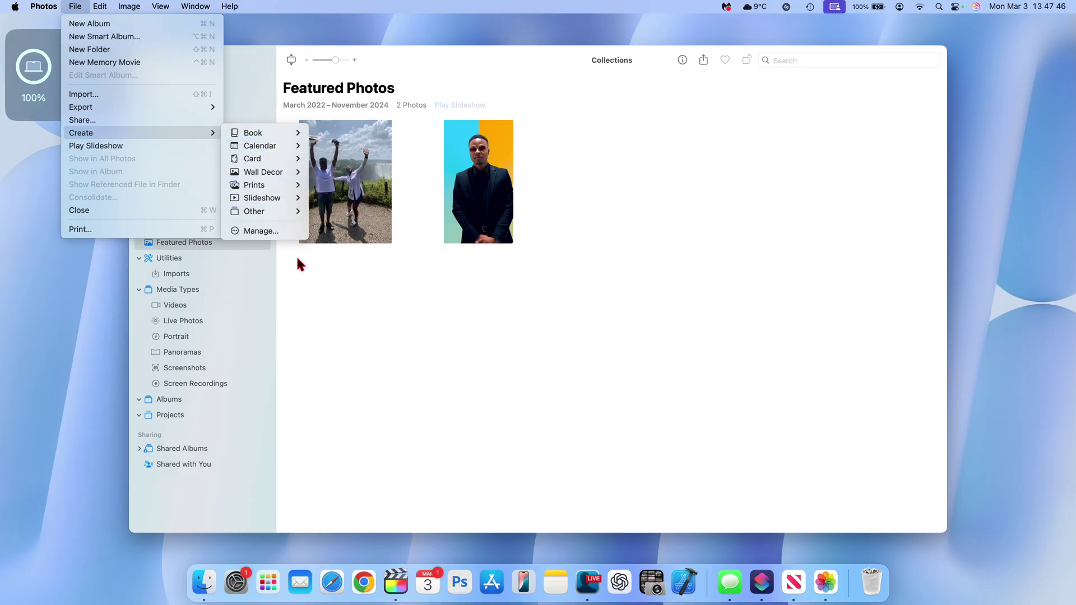
left_click(346, 315)
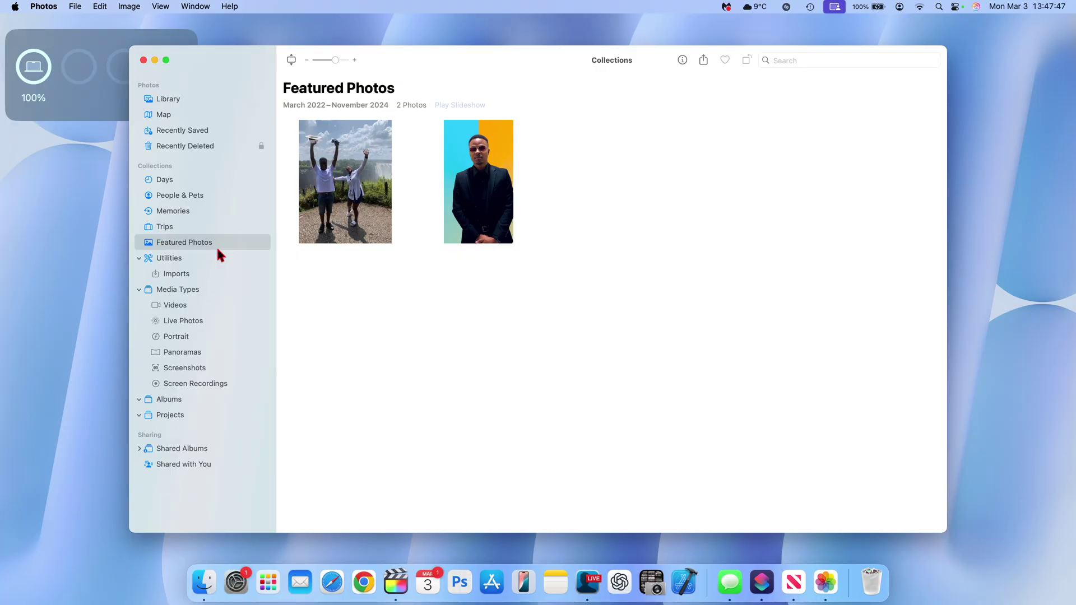
- Open Memories, select the Create a Memory Movie card, and filter to Created memories
left_click(191, 211)
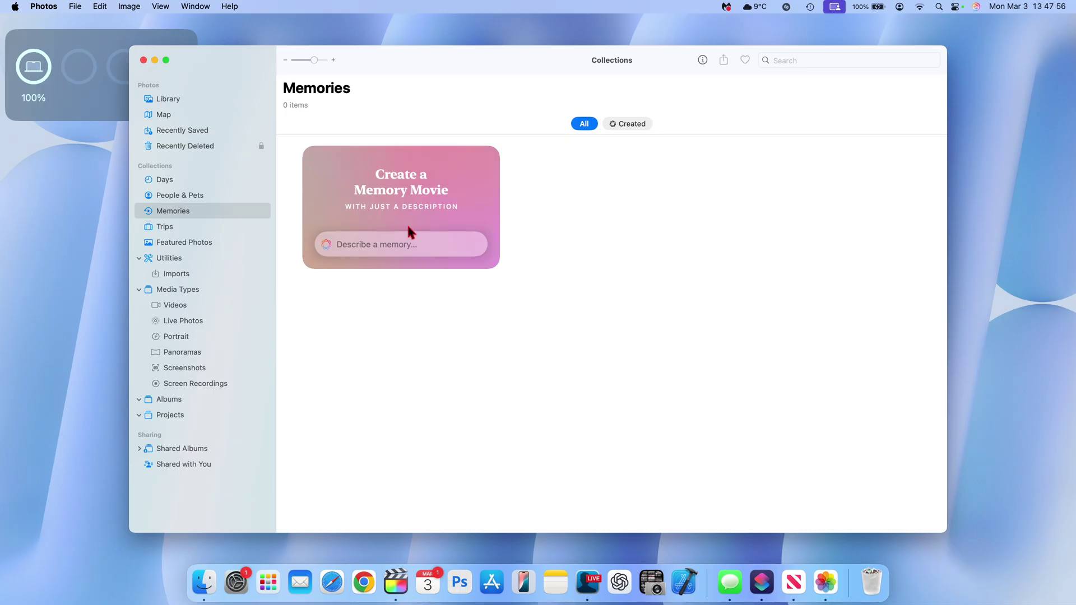
left_click(370, 247)
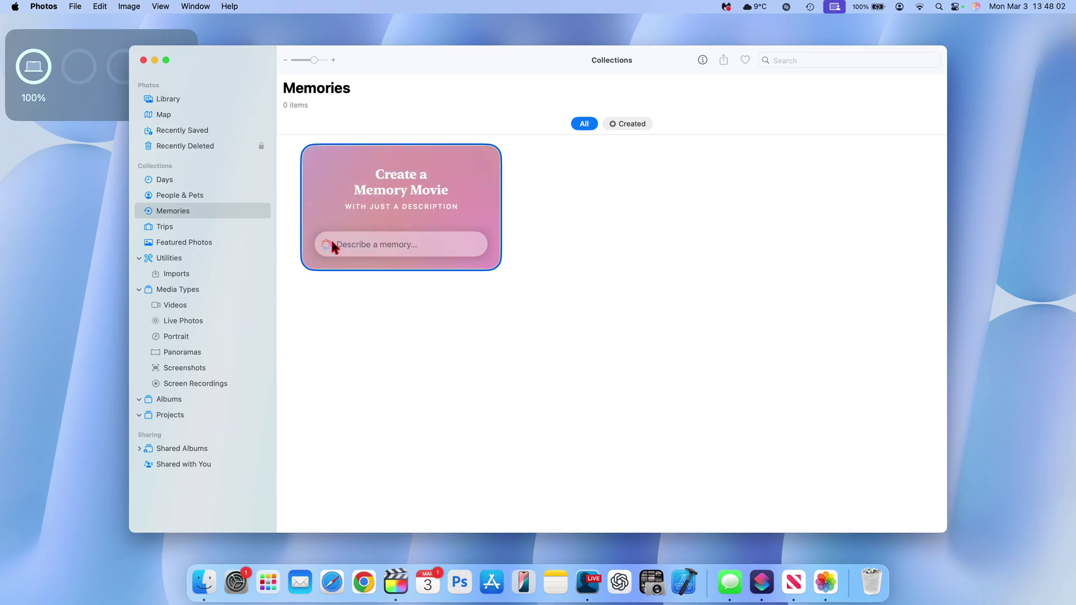
left_click(632, 127)
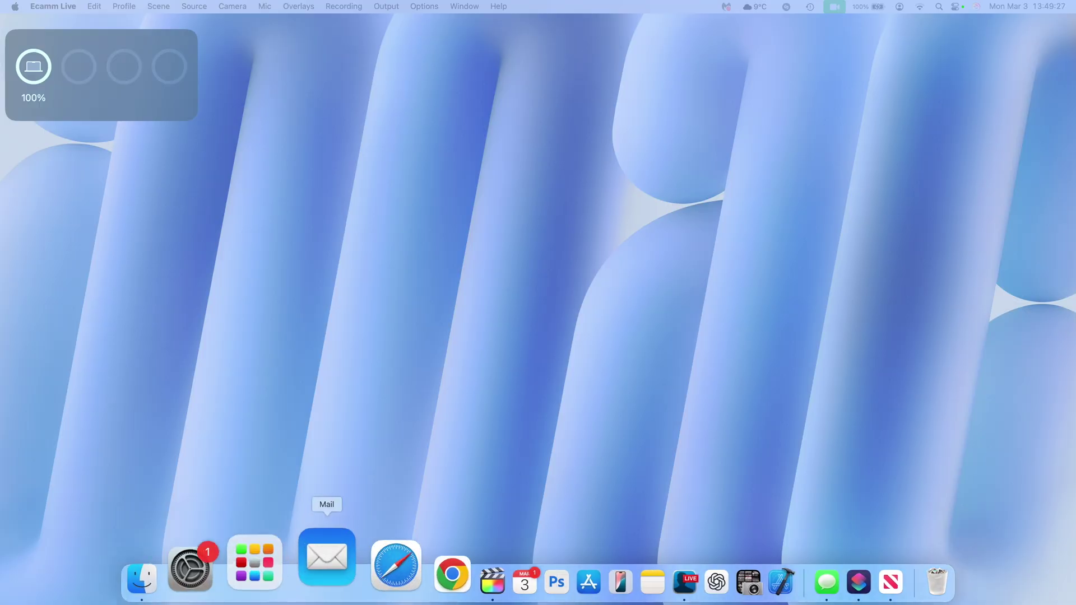
- Launch Mail from the Dock
left_click(226, 155)
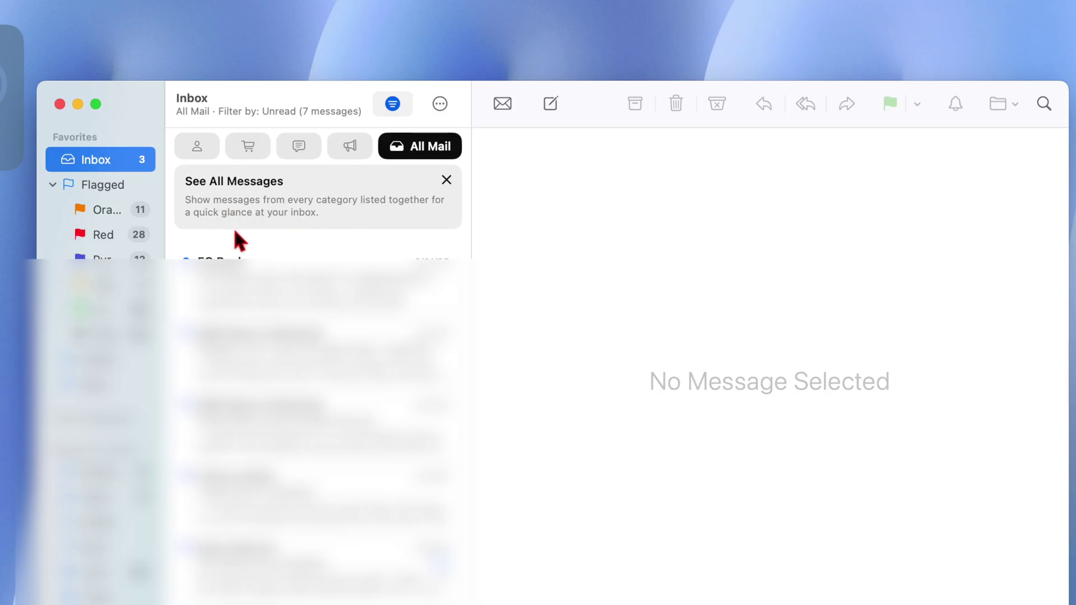
- View the Promotions, Updates and Transactions categories in turn, ending on Primary
left_click(350, 155)
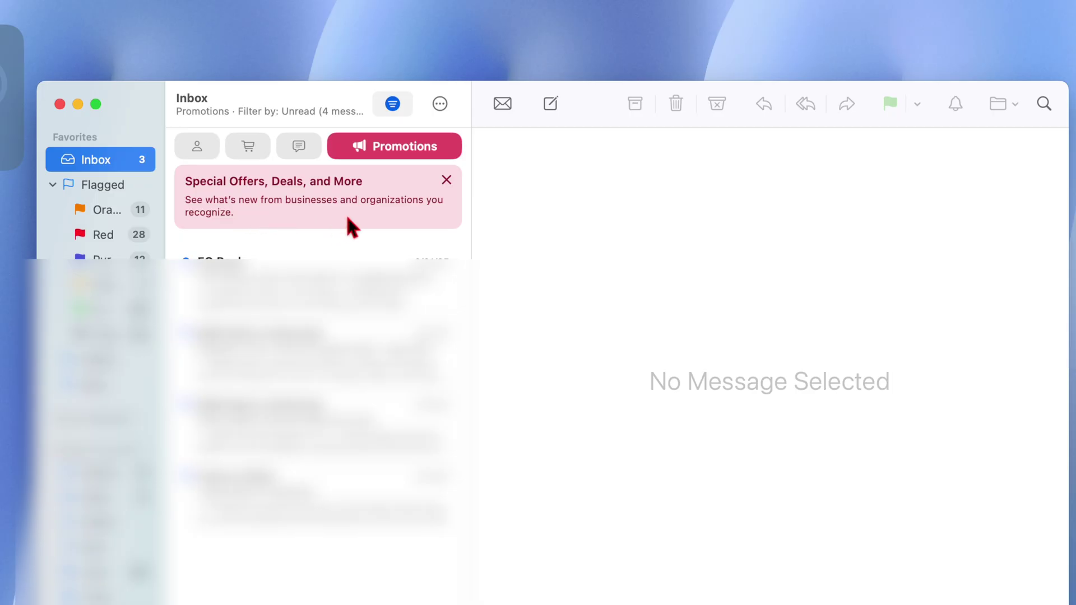
left_click(299, 147)
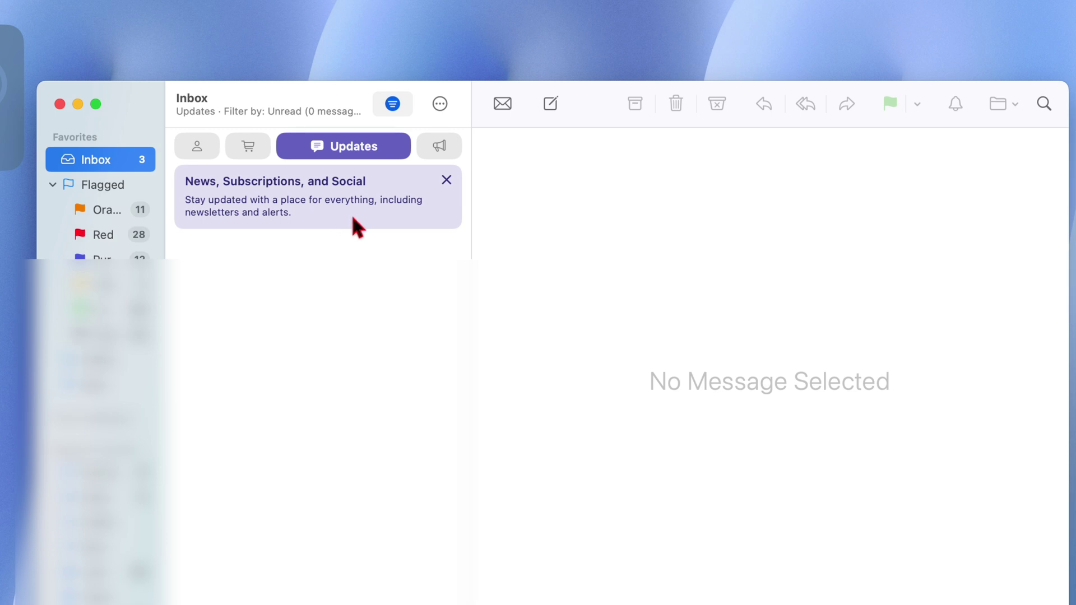
left_click(255, 147)
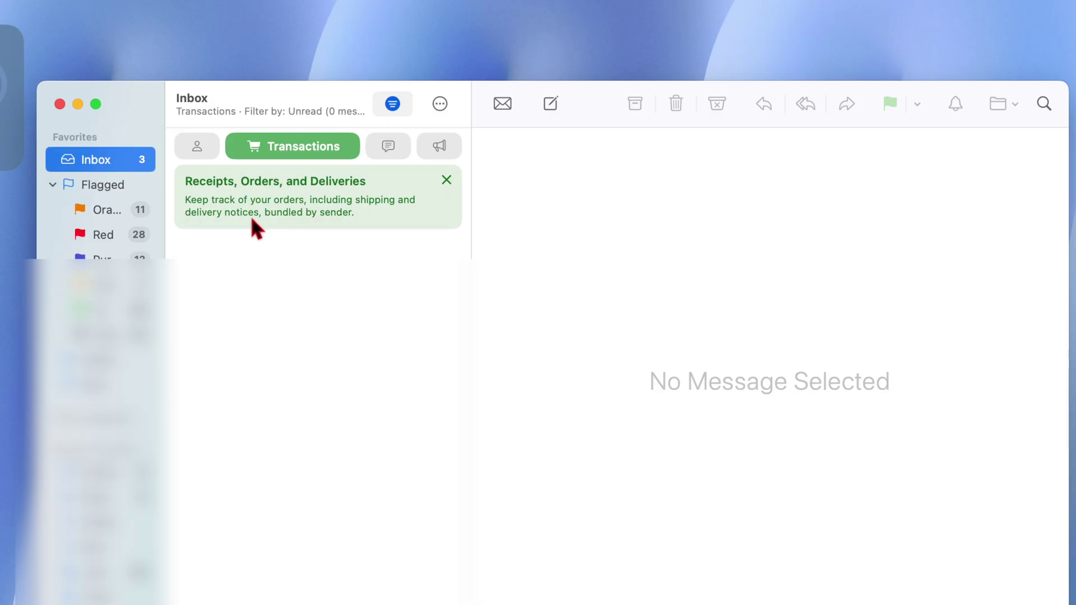
left_click(204, 146)
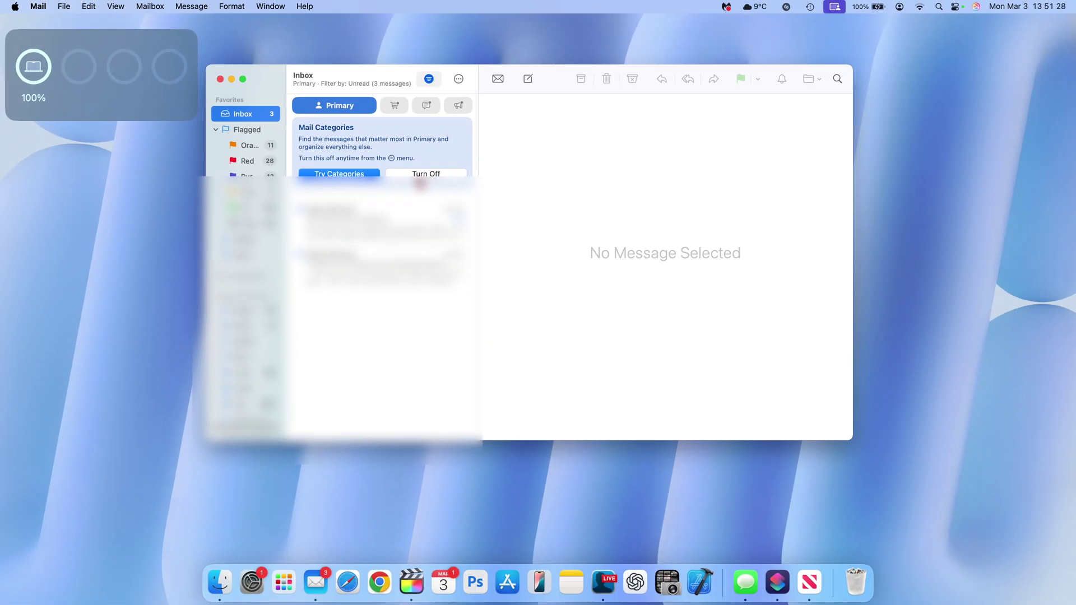
- Show All Mail and turn off Mail Categories through a Help search for 'cate'
left_click(285, 150)
left_click(305, 7)
type("cate")
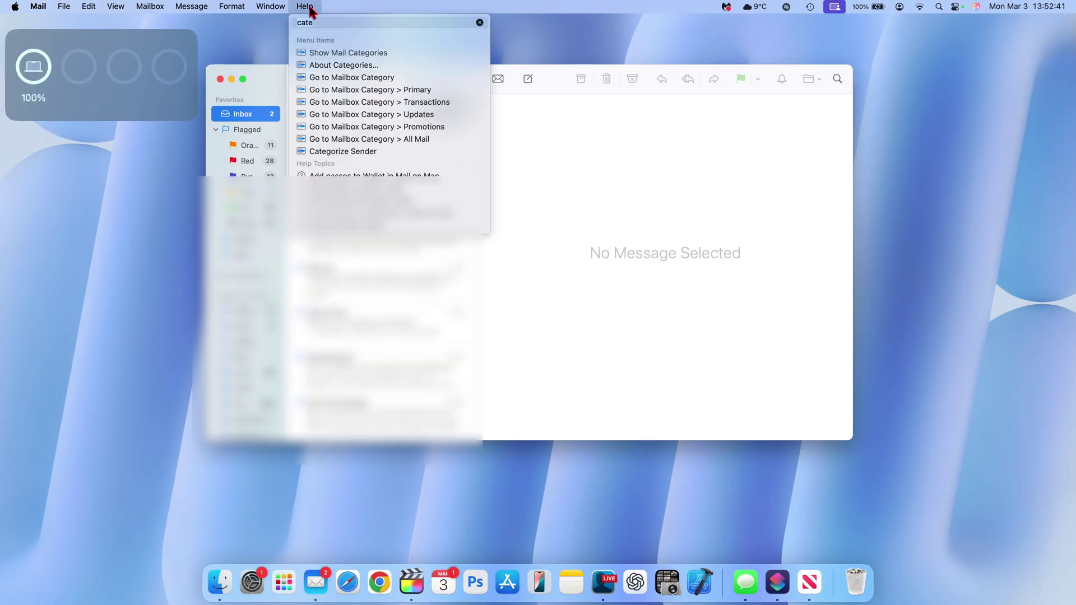
mouse_move(325, 56)
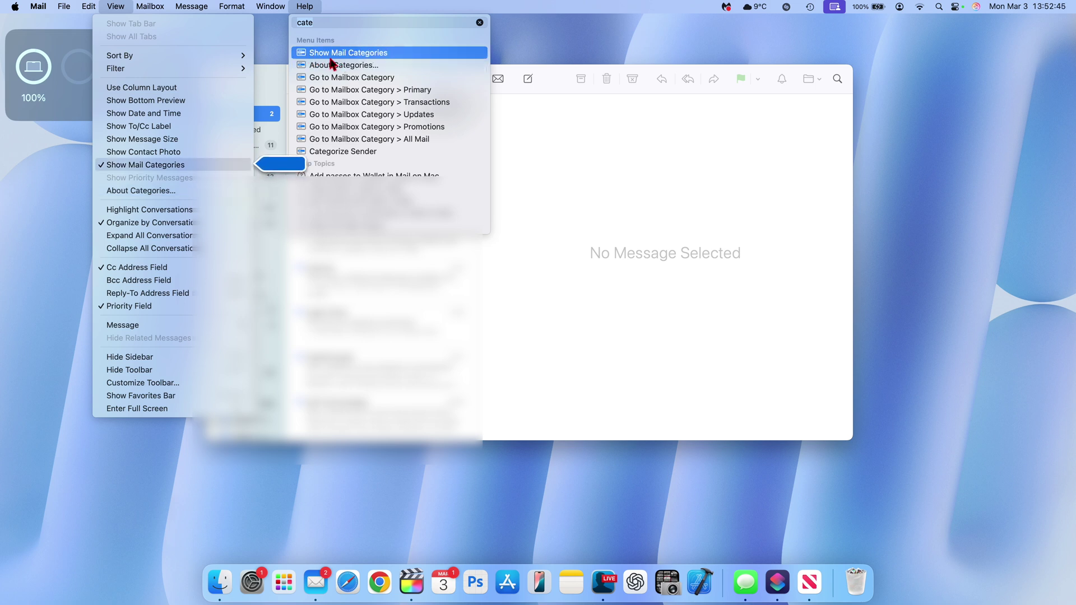
left_click(333, 56)
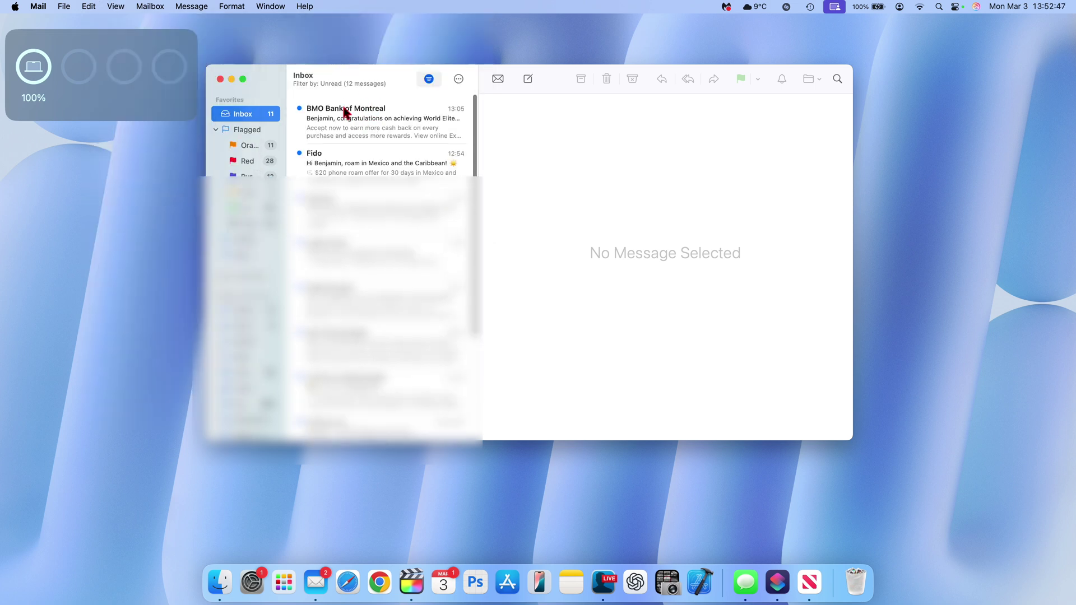
- Turn Show Mail Categories back on from the Help search results
left_click(305, 6)
mouse_move(332, 56)
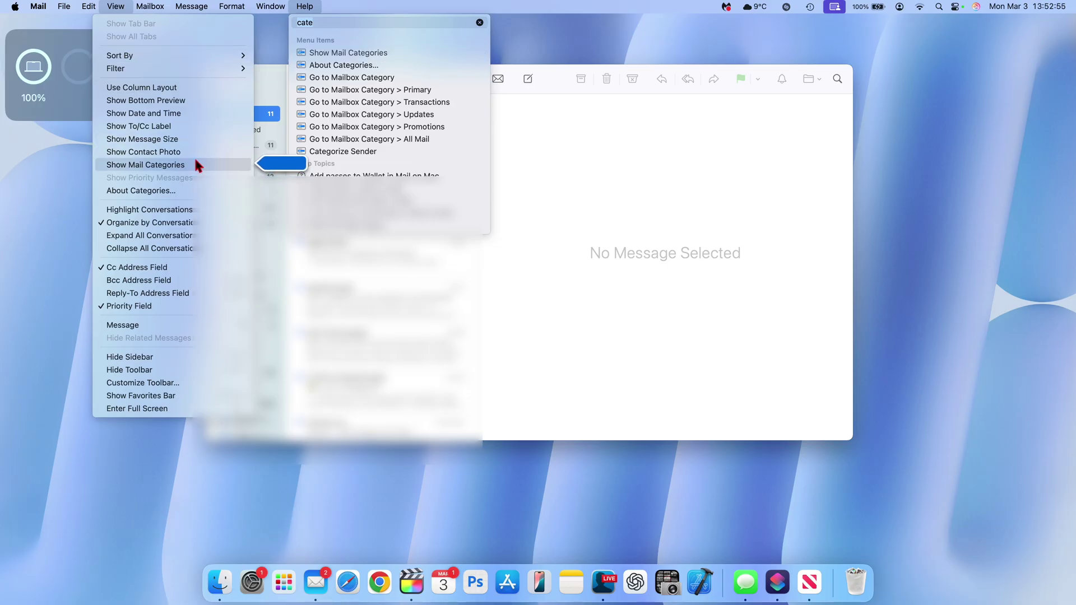
left_click(359, 56)
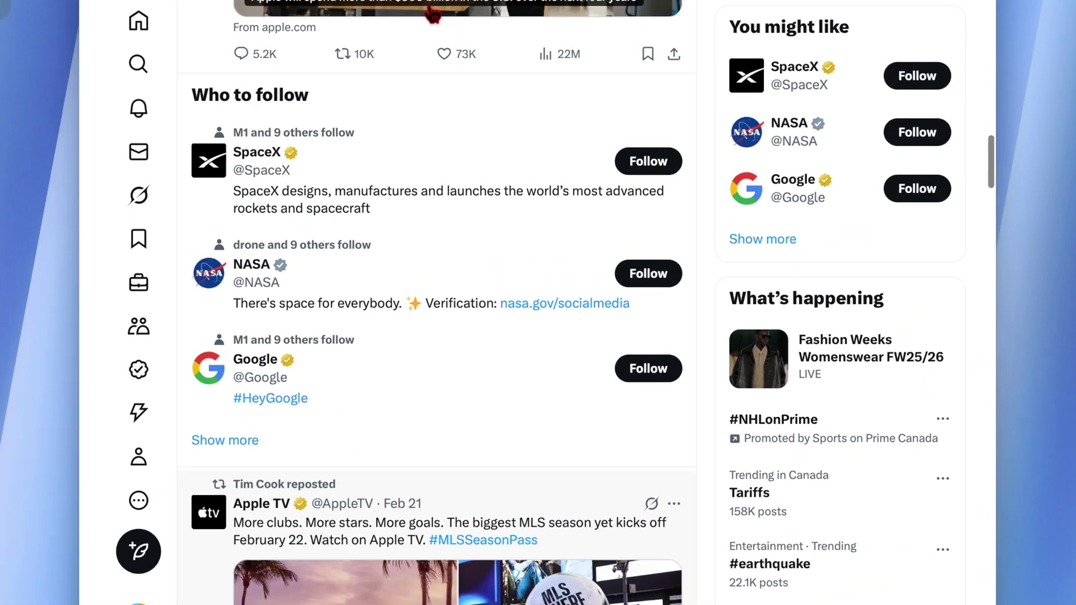
- Scroll the X profile timeline up to the newest 'This week.' video post
scroll(470, 114, "up", 10)
scroll(430, 7, "up", 15)
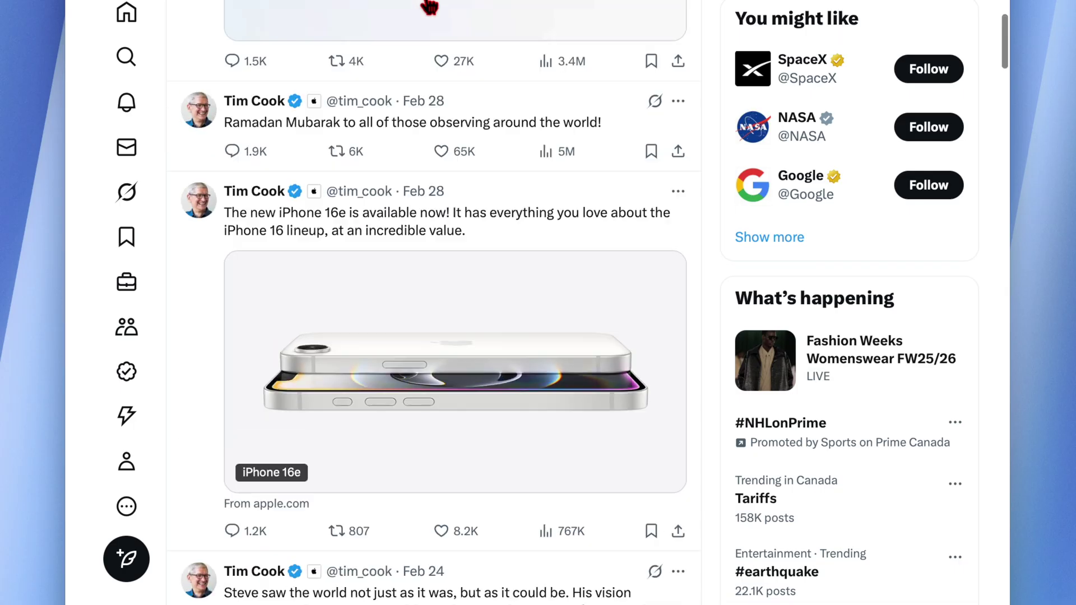
scroll(430, 7, "up", 5)
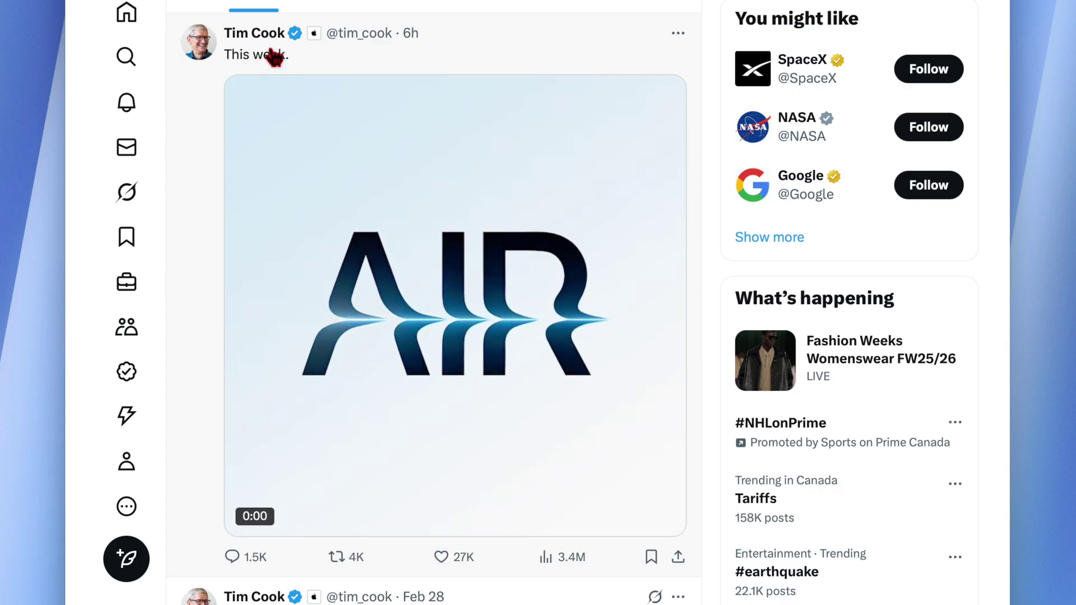
mouse_move(307, 91)
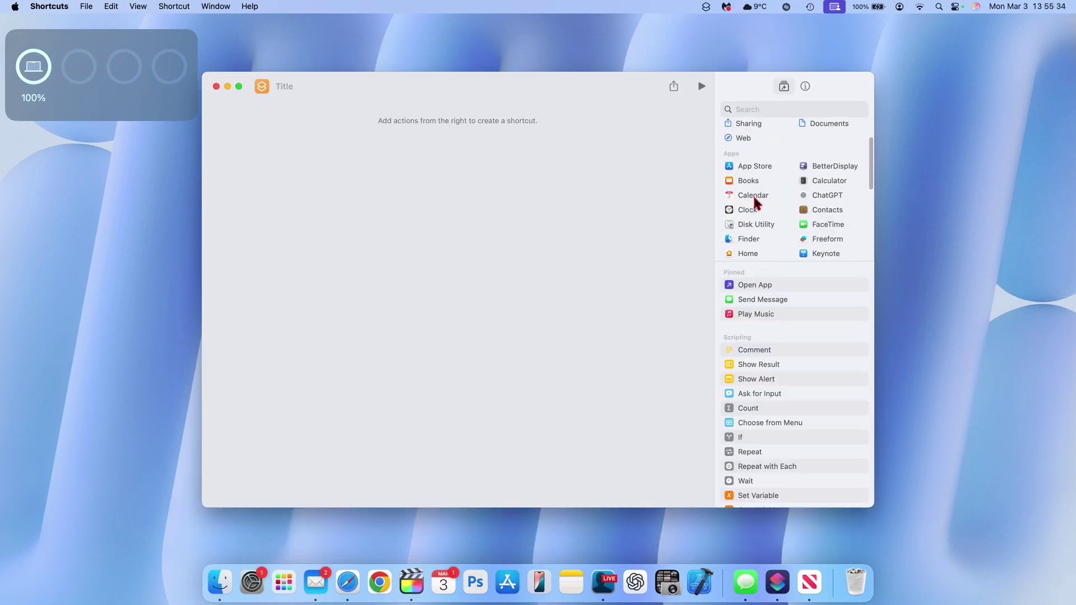
- Preview the Safari, Numbers and Passwords actions from the Shortcuts sidebar Apps list
scroll(755, 203, "down", 8)
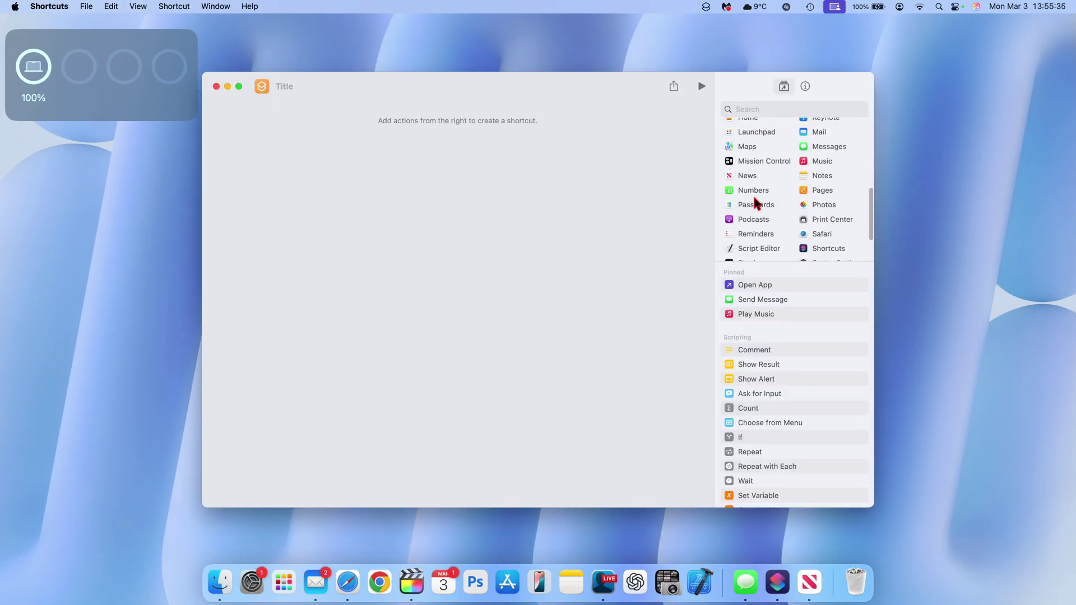
scroll(756, 203, "down", 1)
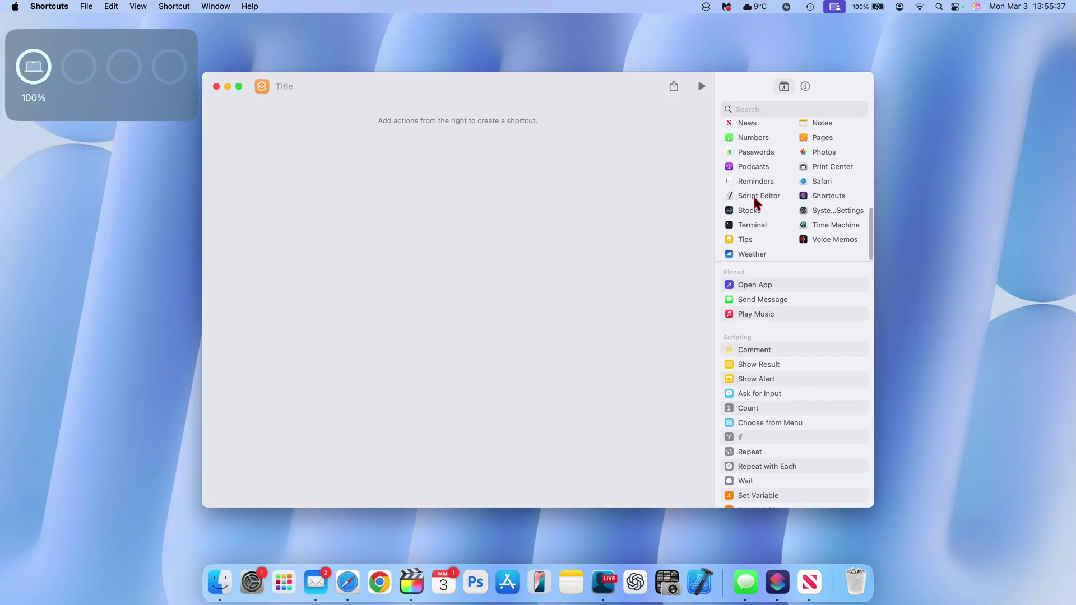
left_click(827, 185)
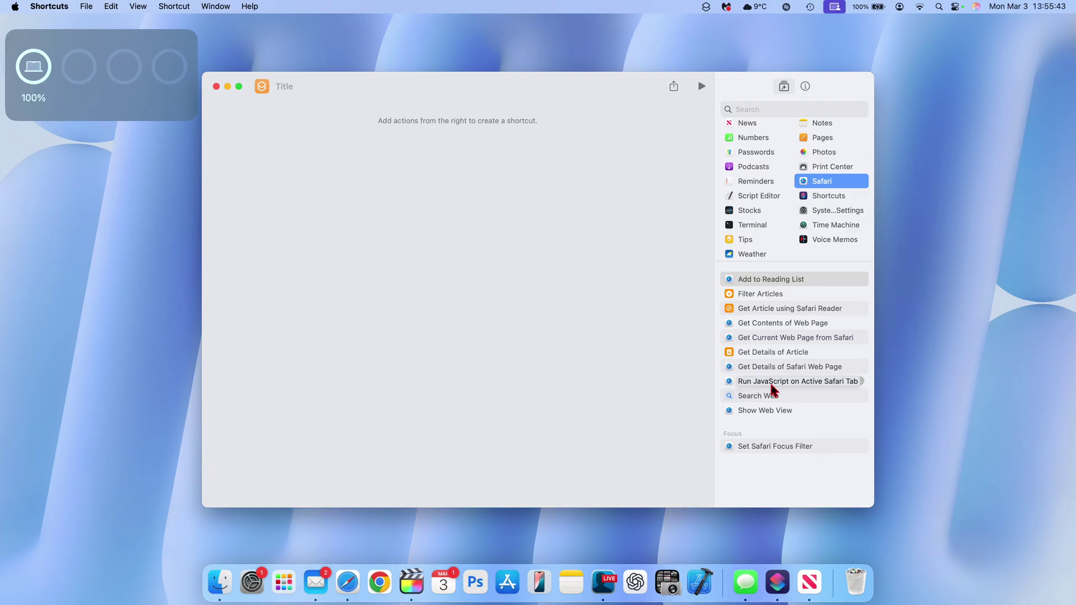
scroll(812, 197, "up", 5)
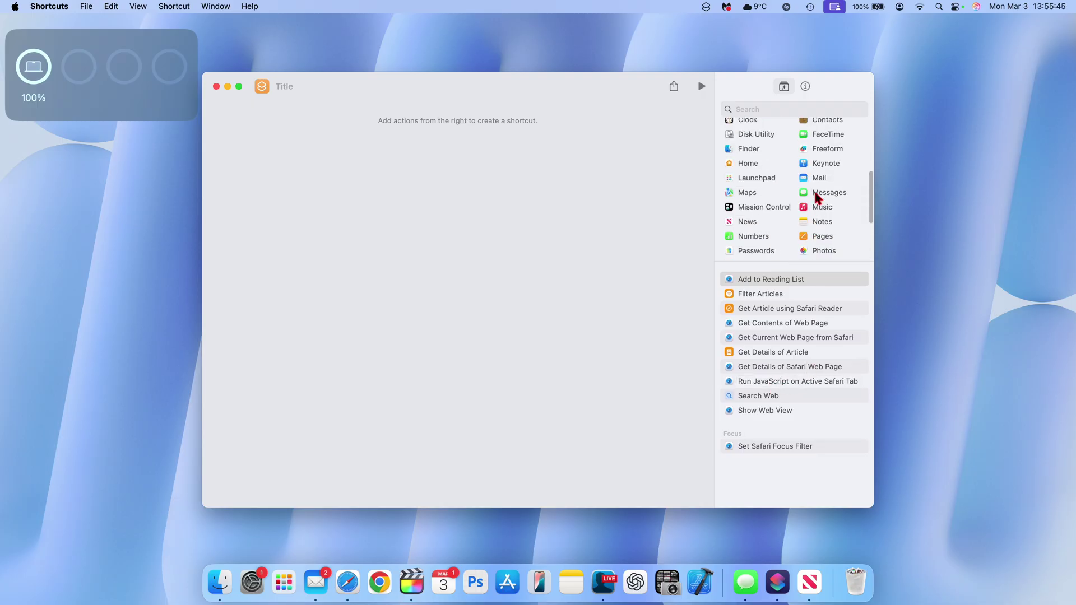
scroll(816, 198, "down", 3)
left_click(753, 194)
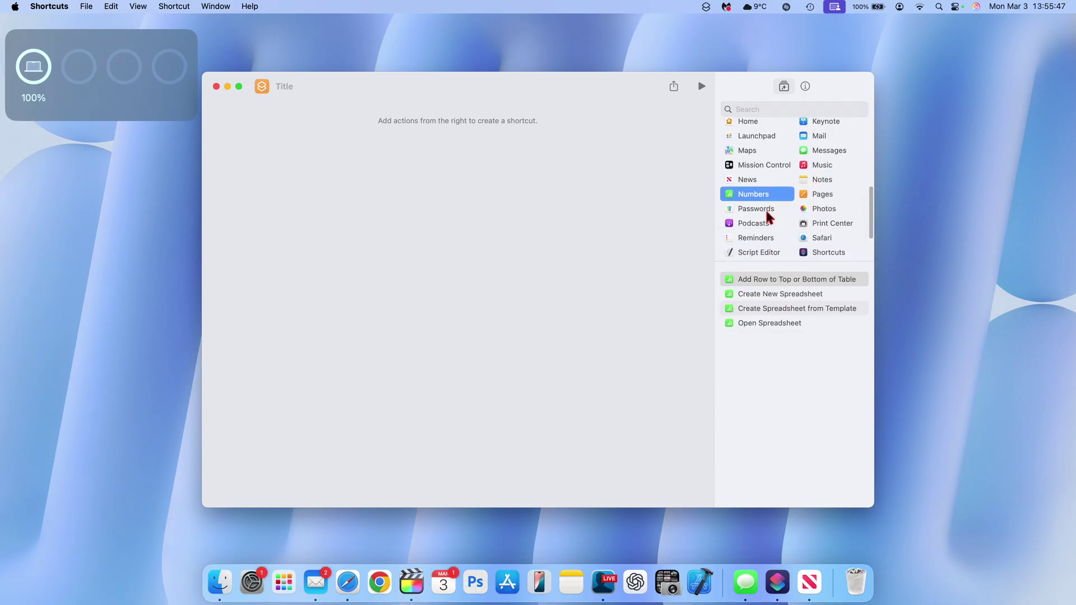
left_click(766, 211)
scroll(772, 171, "up", 5)
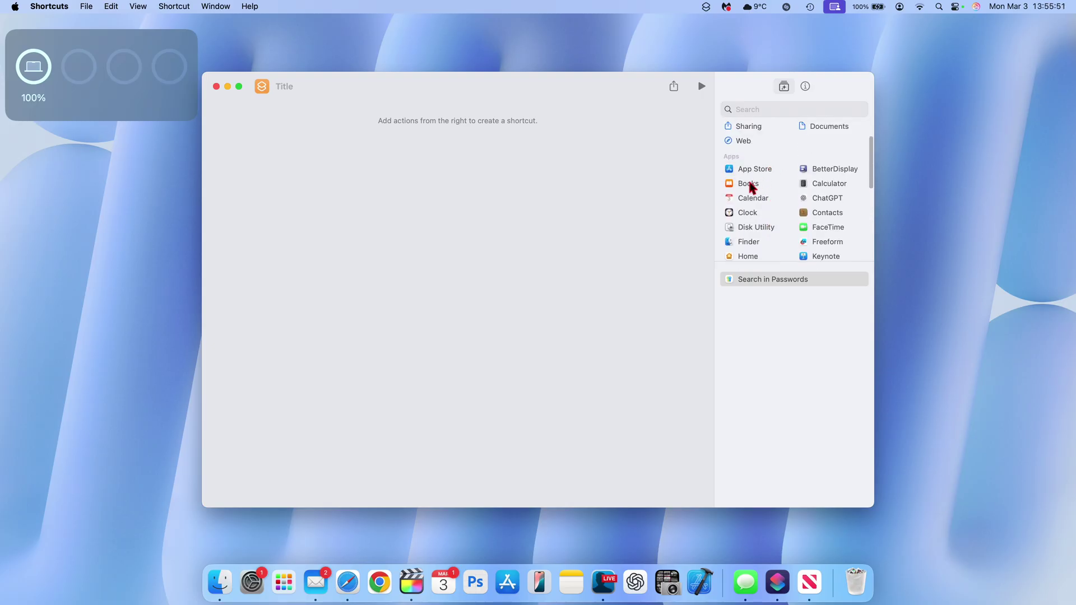
left_click(752, 169)
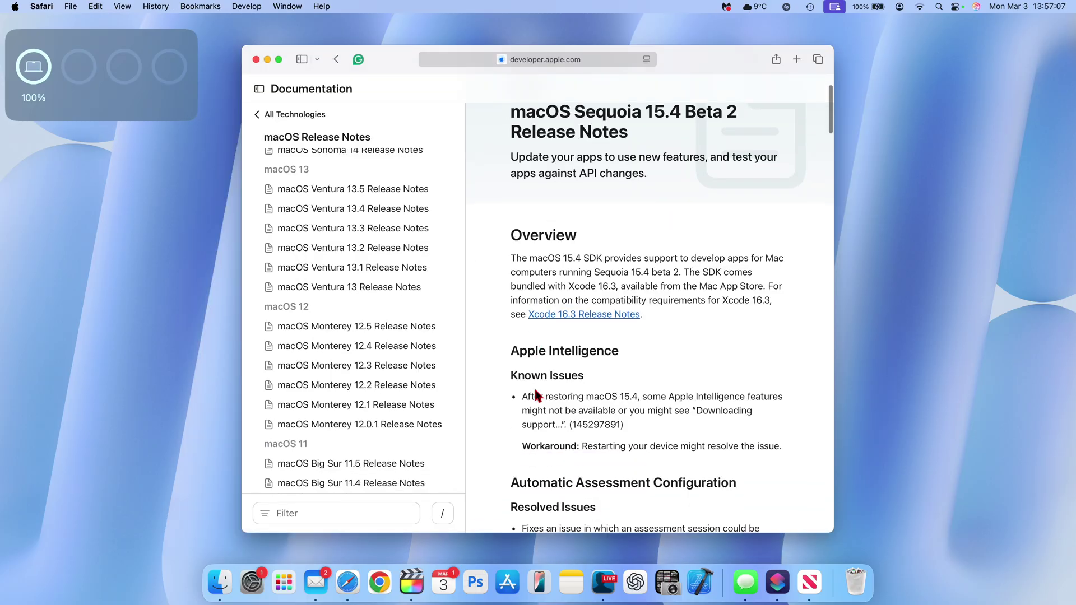
scroll(534, 387, "down", 5)
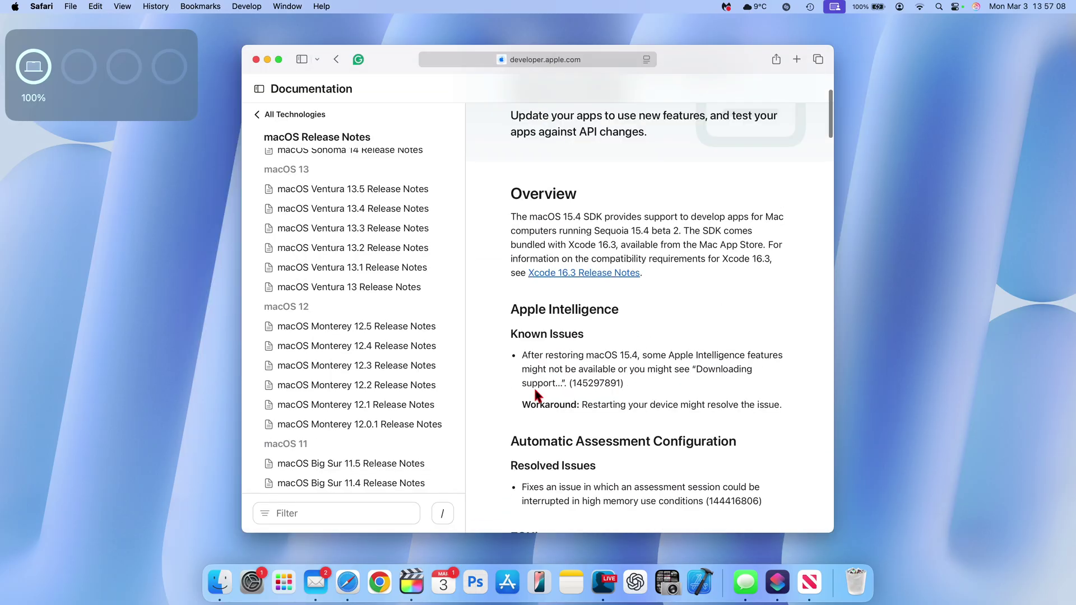
scroll(536, 395, "up", 5)
scroll(536, 393, "down", 5)
scroll(535, 390, "down", 2)
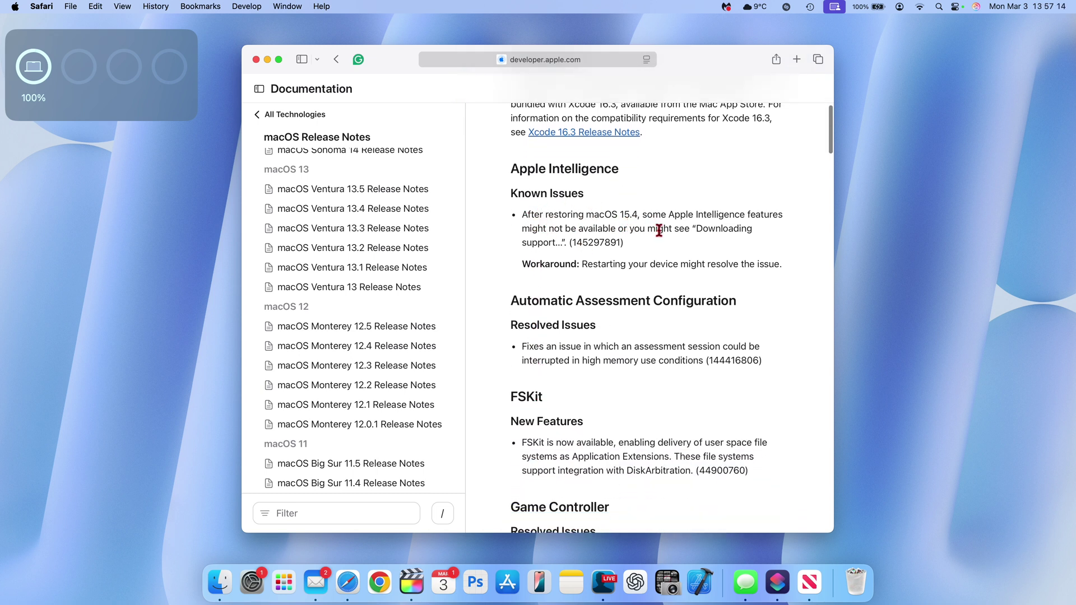
left_click_drag(676, 217, 718, 252)
scroll(552, 248, "down", 1)
scroll(720, 252, "down", 1)
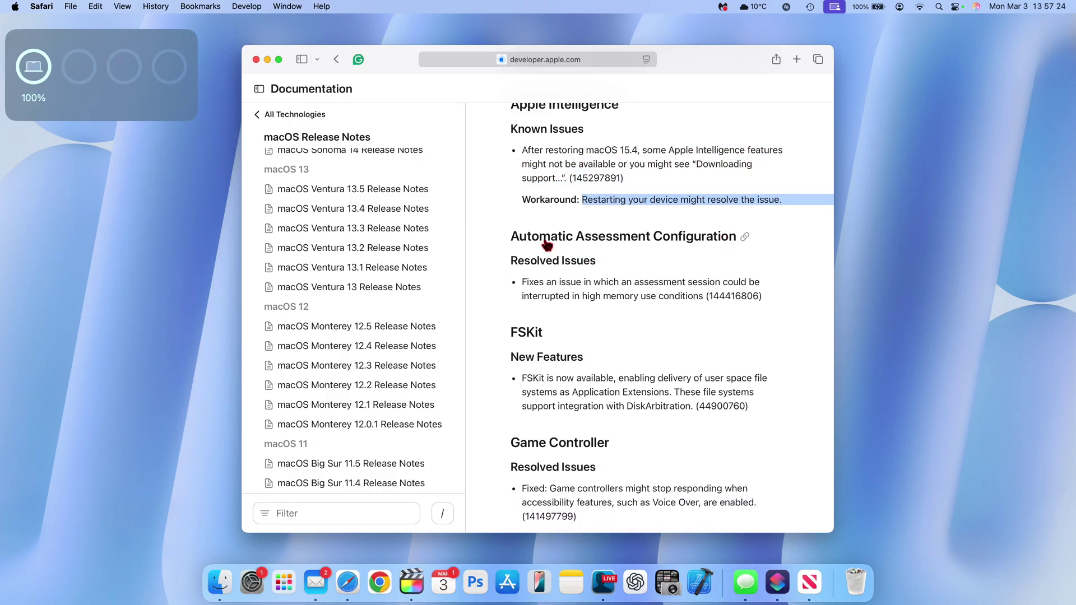
scroll(583, 269, "down", 3)
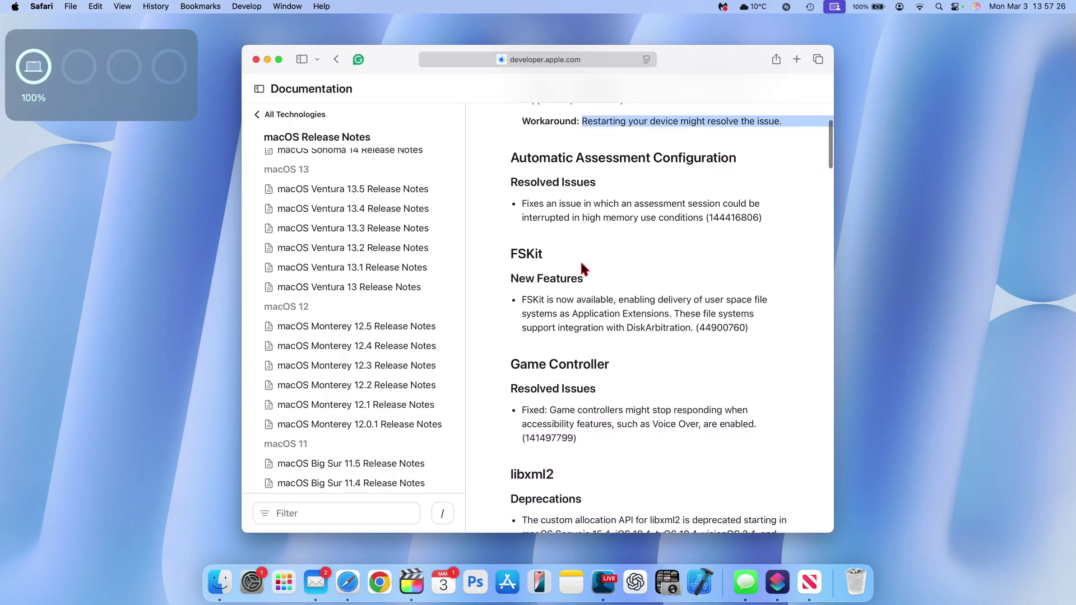
scroll(583, 269, "down", 5)
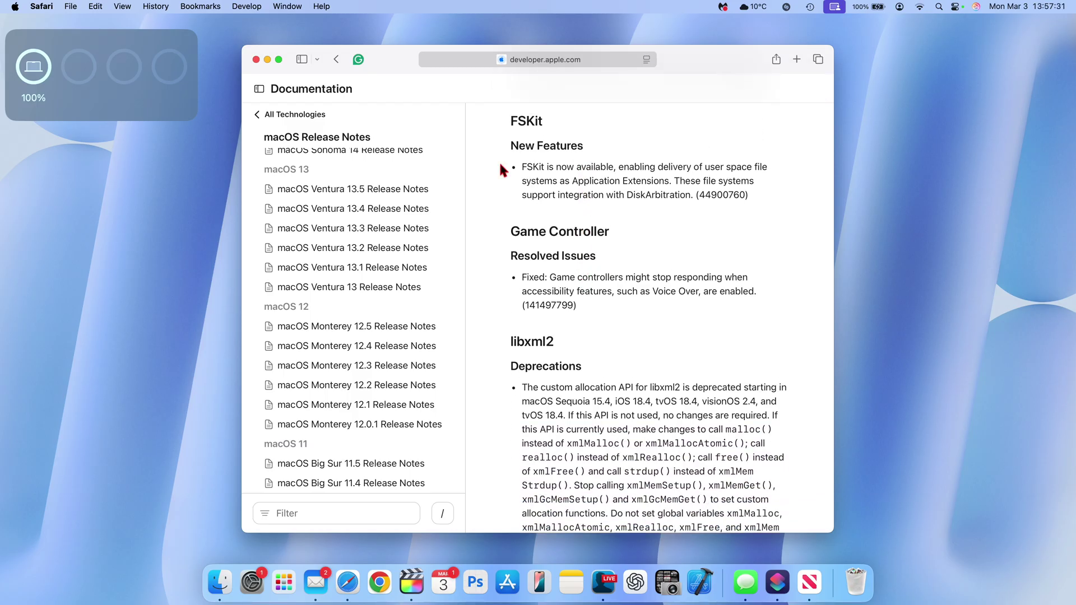
scroll(561, 231, "down", 2)
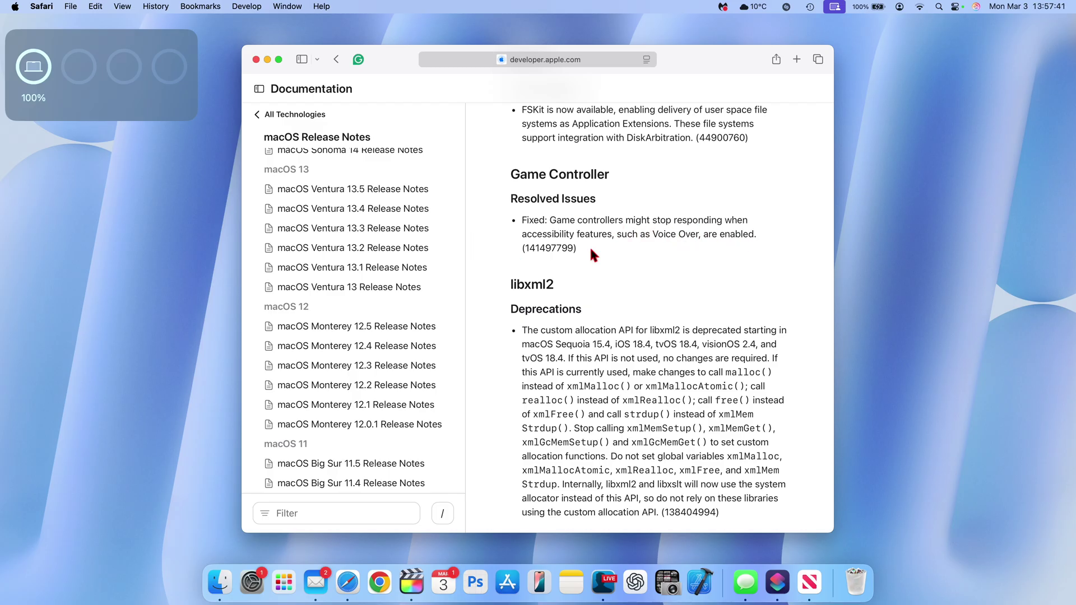
scroll(591, 250, "down", 5)
scroll(592, 255, "down", 2)
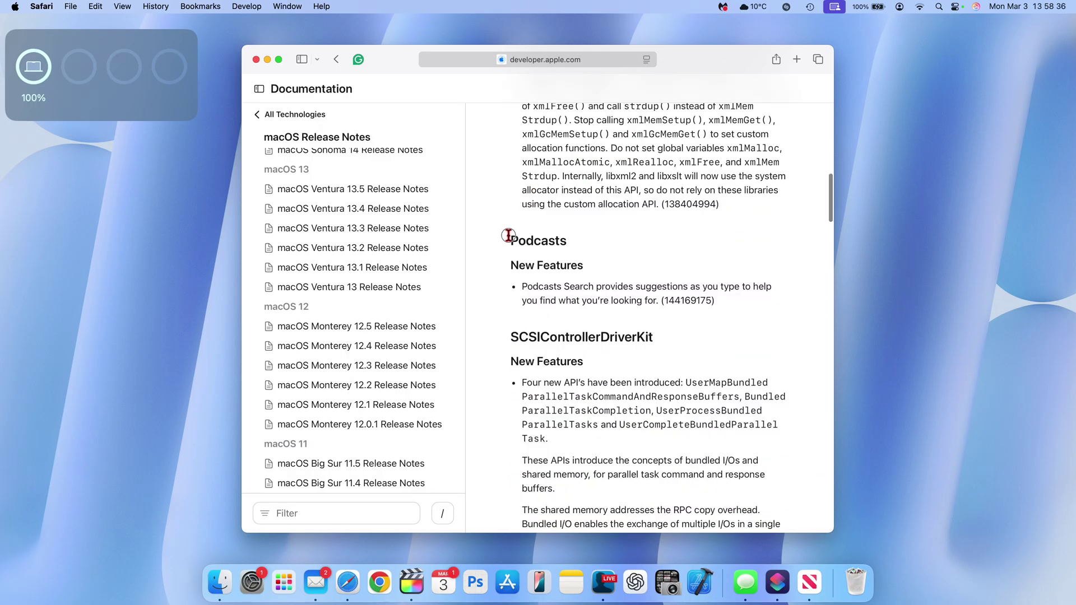
left_click_drag(506, 234, 696, 319)
scroll(717, 314, "down", 3)
scroll(718, 316, "down", 6)
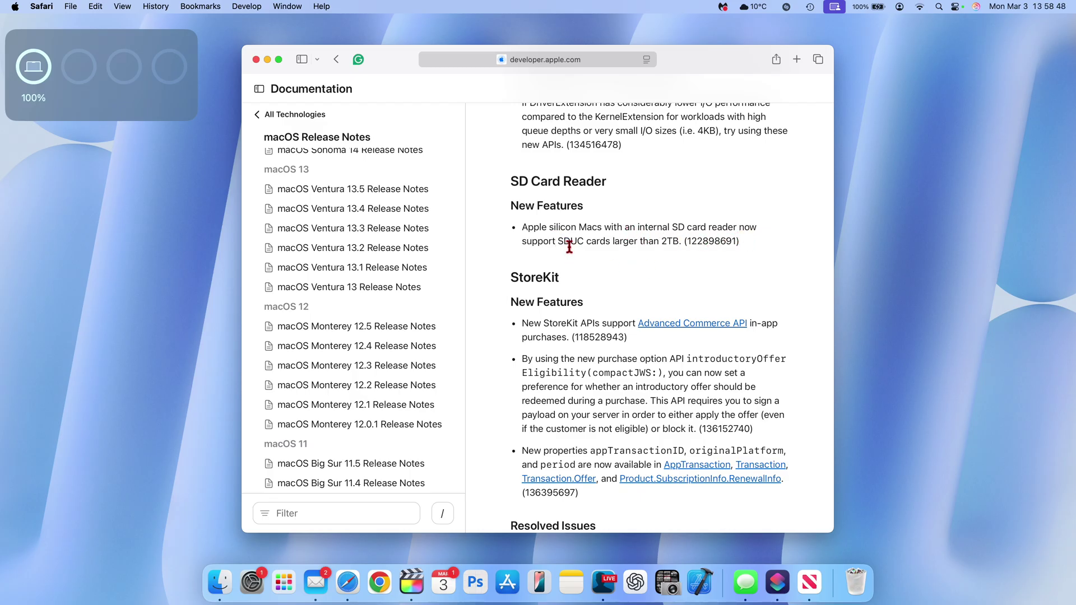
scroll(656, 242, "down", 5)
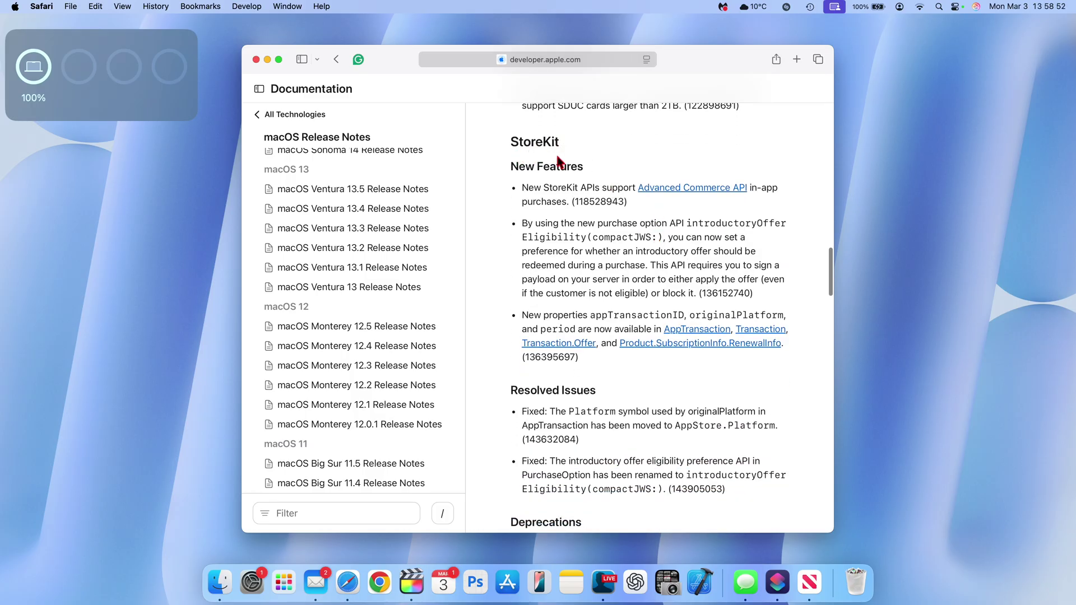
scroll(560, 171, "down", 15)
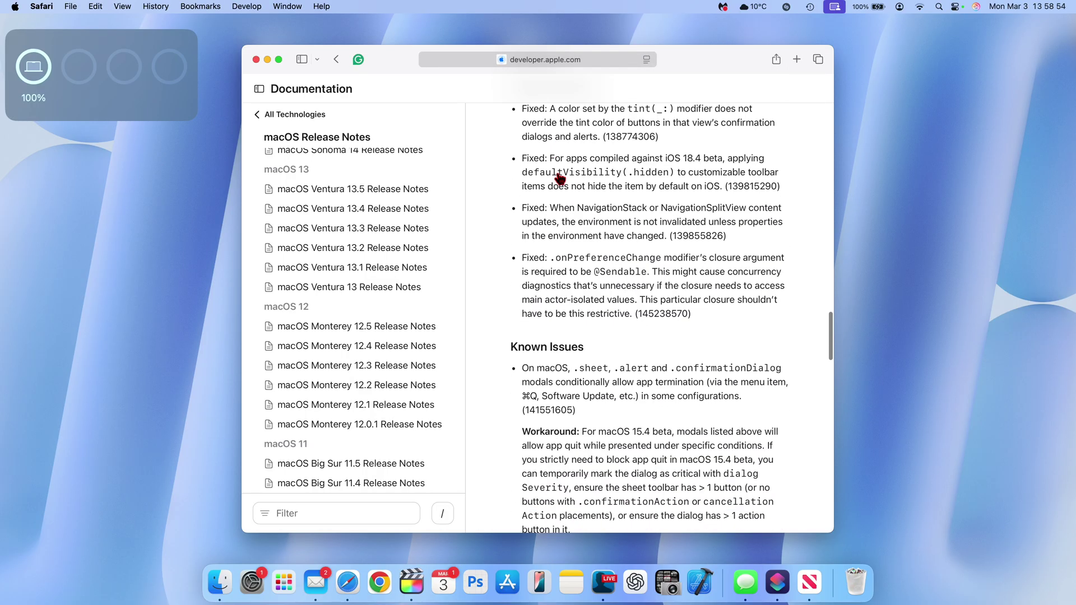
scroll(560, 178, "down", 15)
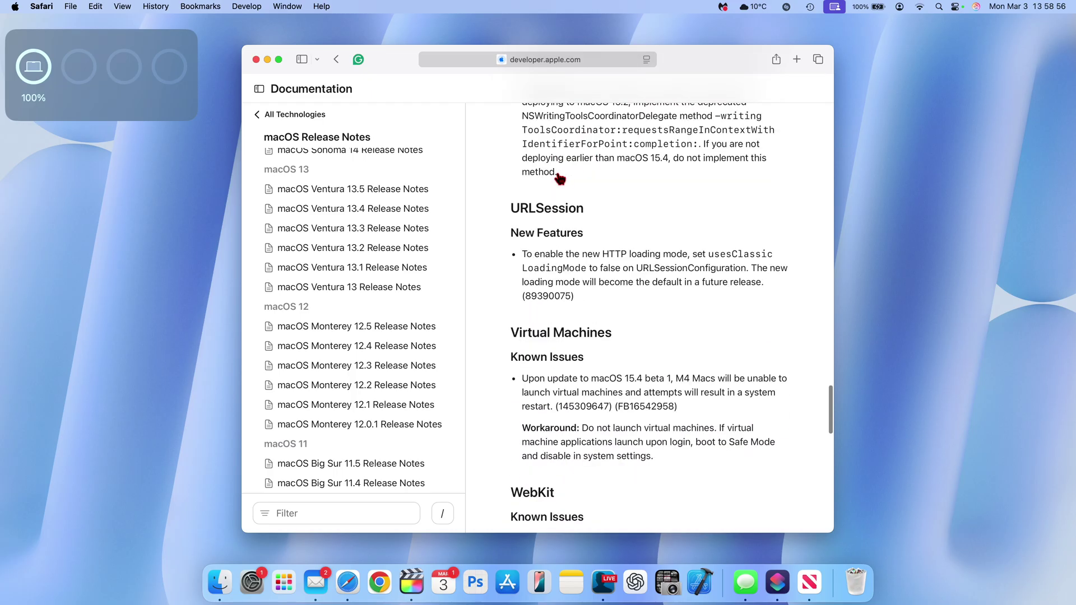
scroll(560, 178, "down", 20)
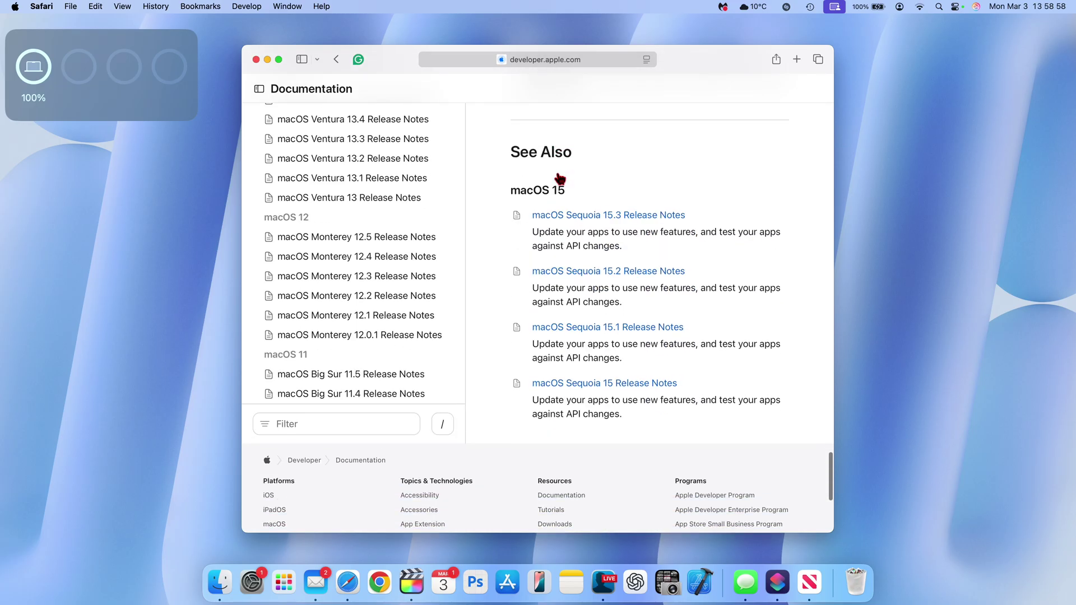
scroll(559, 178, "down", 5)
scroll(560, 179, "up", 20)
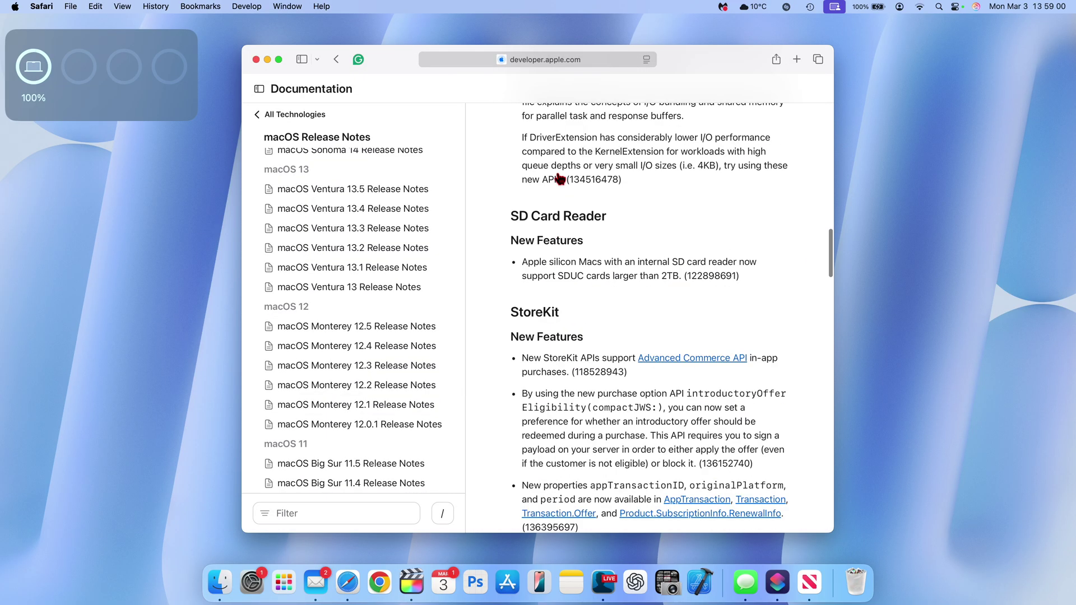
scroll(560, 178, "up", 8)
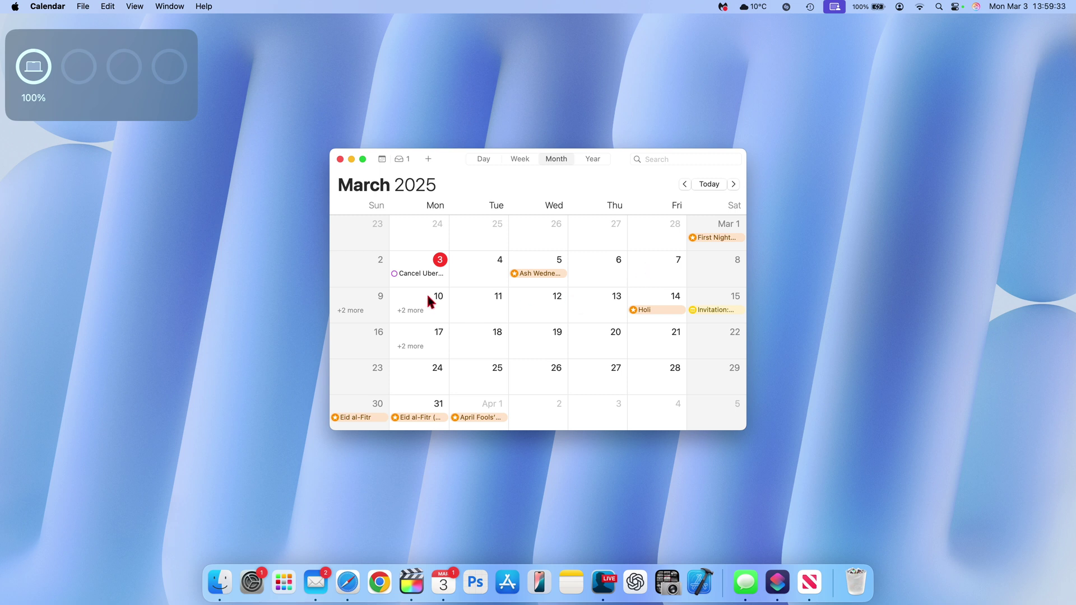
- Scroll Calendar's month view from March into April 2025
scroll(445, 324, "down", 5)
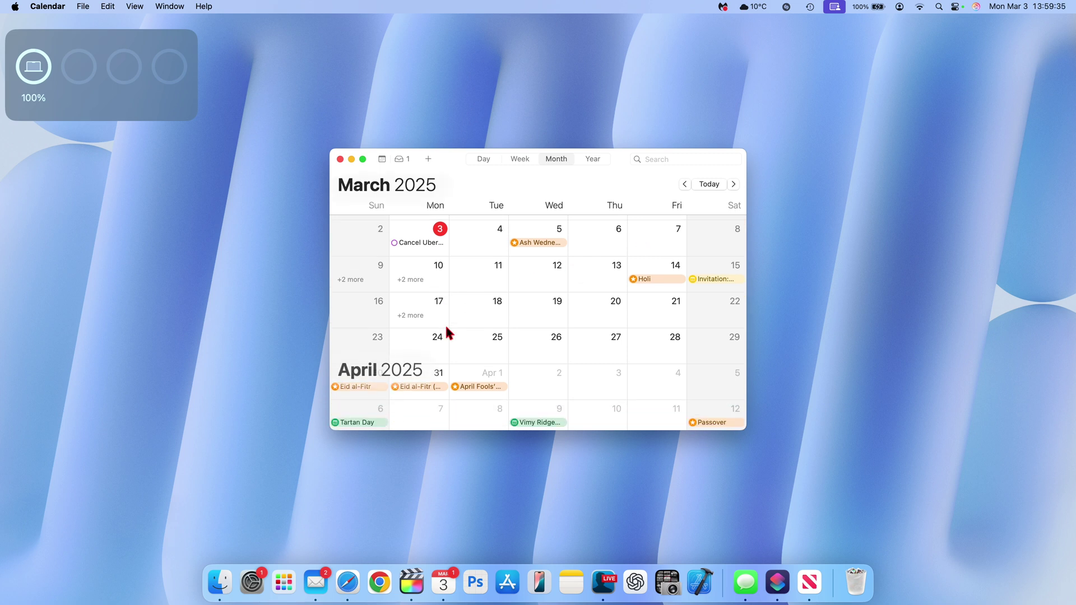